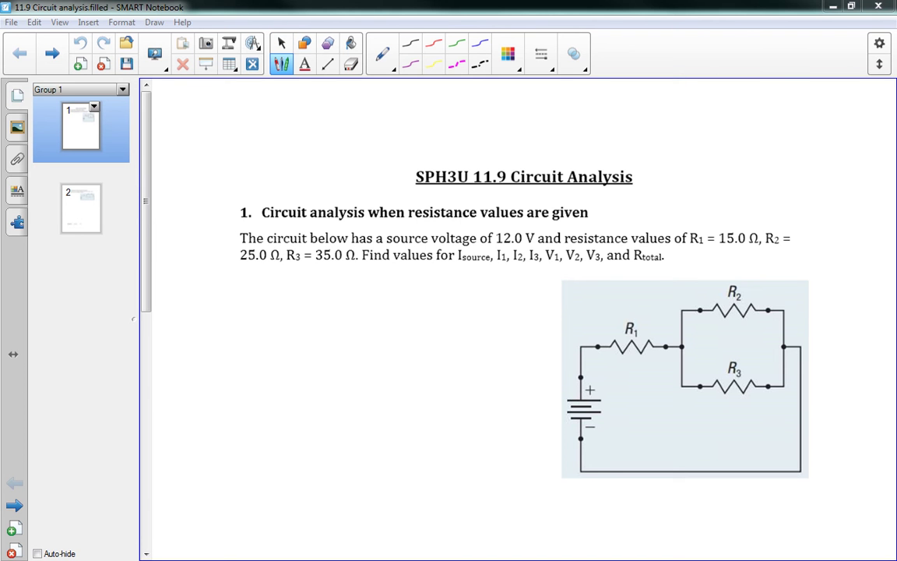
- Drag the scrollbar down so the full R1, R2, R3 circuit diagram is in view
left_click_drag(147, 194, 149, 245)
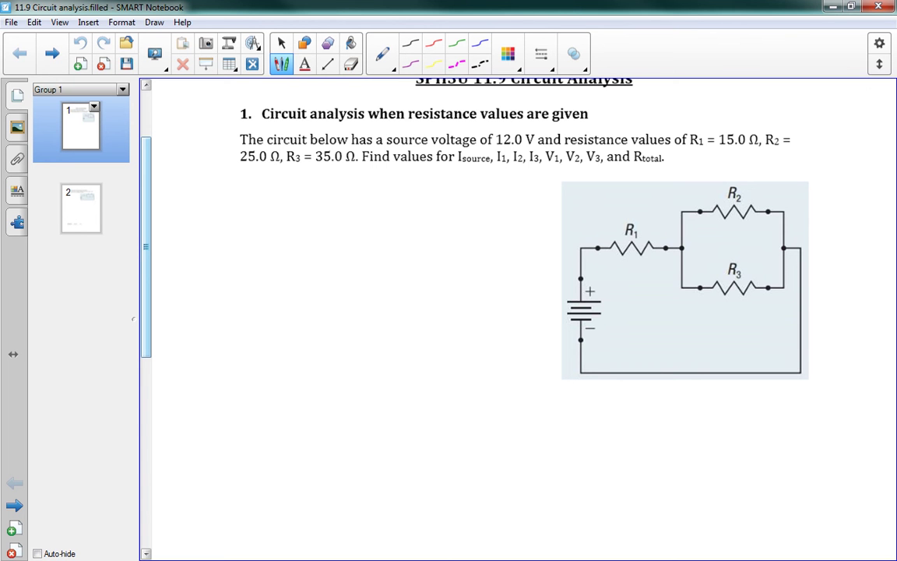
- Handwrite 15 at R1, 25 at R2, 35 at R3 and 12.0V beside the battery
left_click_drag(622, 208, 630, 218)
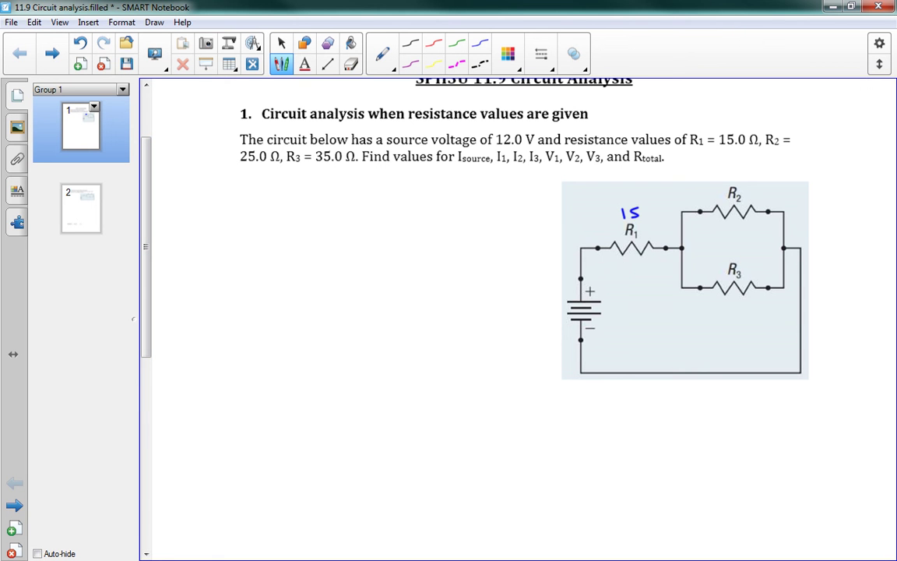
left_click_drag(752, 189, 763, 197)
left_click_drag(747, 265, 755, 277)
mouse_move(522, 306)
left_mouse_down()
mouse_move(522, 316)
mouse_move(558, 306)
left_mouse_up()
left_click(537, 315)
left_click(561, 315)
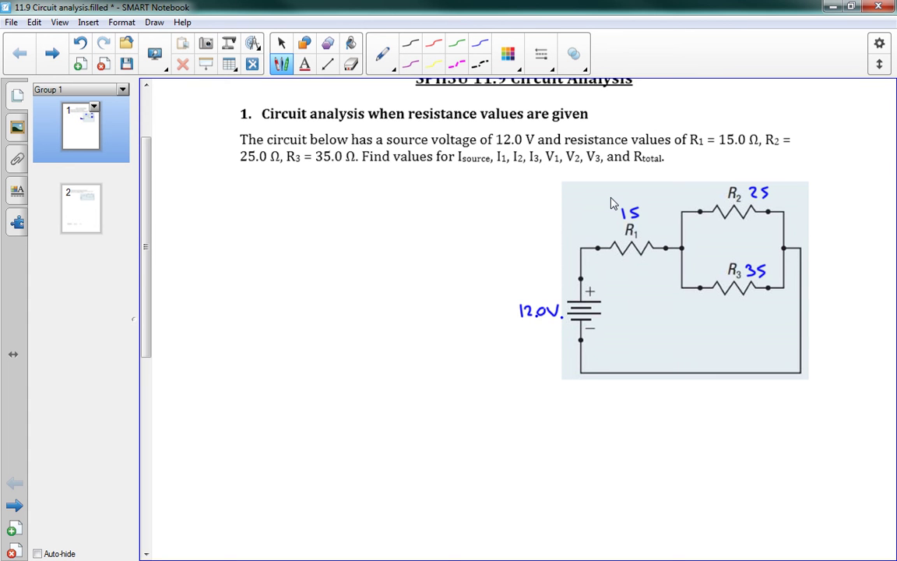
- Write a circled 1 with blank V =, I = and R = lines for resistor 1
scroll(612, 203, "down", 1)
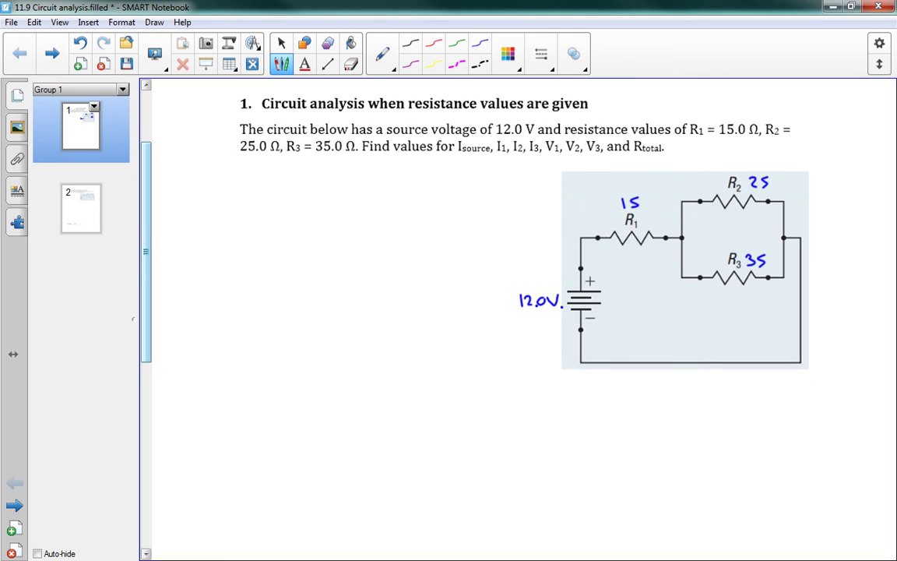
left_click_drag(198, 187, 200, 204)
mouse_move(201, 184)
left_mouse_down()
mouse_move(191, 201)
mouse_move(204, 184)
mouse_move(249, 197)
left_mouse_up()
left_click_drag(243, 203, 231, 212)
mouse_move(228, 213)
left_mouse_down()
mouse_move(228, 228)
mouse_move(249, 225)
mouse_move(227, 255)
left_mouse_up()
left_click_drag(228, 241, 235, 254)
left_click_drag(251, 245, 252, 245)
left_click_drag(251, 249, 251, 250)
- Write a circled 2 with blank V =, I = and R = lines for resistor 2
scroll(518, 312, "down", 1)
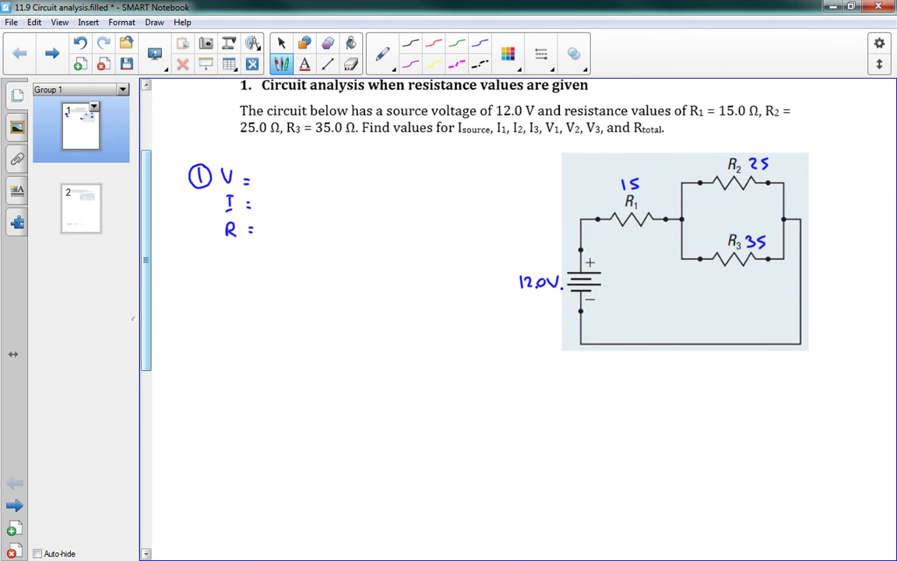
mouse_move(194, 261)
left_mouse_down()
mouse_move(205, 273)
mouse_move(192, 259)
mouse_move(252, 263)
left_mouse_up()
left_click_drag(246, 270, 237, 290)
left_click_drag(233, 290, 239, 302)
left_click_drag(250, 293, 230, 325)
mouse_move(230, 312)
left_mouse_down()
mouse_move(241, 325)
mouse_move(255, 316)
left_mouse_up()
left_click_drag(248, 321, 255, 321)
- Write a circled 3 with blank V =, I = and R = lines for resistor 3
scroll(390, 311, "down", 3)
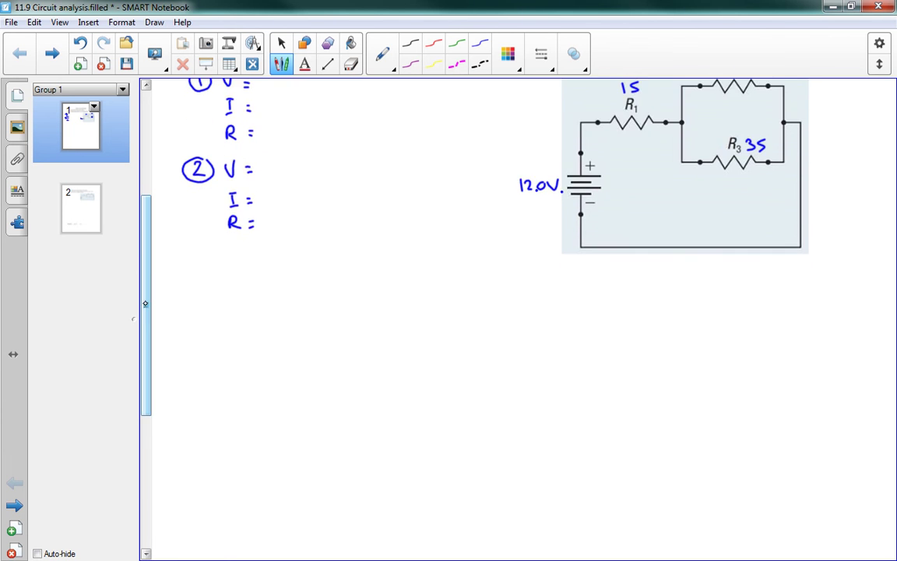
mouse_move(187, 251)
left_mouse_down()
mouse_move(189, 265)
mouse_move(191, 246)
mouse_move(254, 257)
left_mouse_up()
left_click_drag(247, 263, 237, 283)
left_click_drag(232, 283, 256, 282)
mouse_move(249, 288)
left_mouse_down()
mouse_move(228, 313)
mouse_move(237, 312)
left_mouse_up()
left_click_drag(251, 303, 257, 303)
left_click_drag(251, 309, 258, 308)
- Write a circled Total heading with Vsource = and Isource = lines below it
scroll(514, 312, "down", 2)
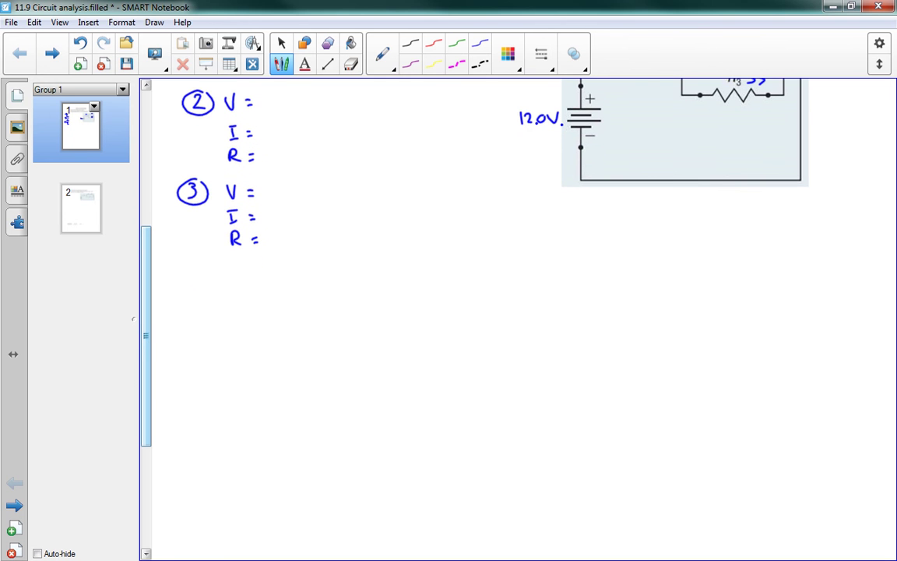
mouse_move(173, 269)
left_mouse_down()
mouse_move(190, 268)
mouse_move(182, 287)
mouse_move(191, 280)
left_mouse_up()
left_click_drag(195, 277, 198, 287)
left_click_drag(207, 280, 209, 287)
mouse_move(215, 266)
left_mouse_down()
mouse_move(216, 287)
mouse_move(222, 267)
mouse_move(209, 266)
mouse_move(260, 273)
mouse_move(261, 289)
mouse_move(317, 284)
left_mouse_up()
left_click_drag(312, 287, 317, 287)
mouse_move(247, 307)
left_mouse_down()
mouse_move(258, 306)
mouse_move(252, 317)
left_mouse_up()
left_click_drag(248, 319, 297, 320)
left_click_drag(303, 316, 323, 321)
- Add an RTotal = line below Isource
scroll(518, 319, "down", 1)
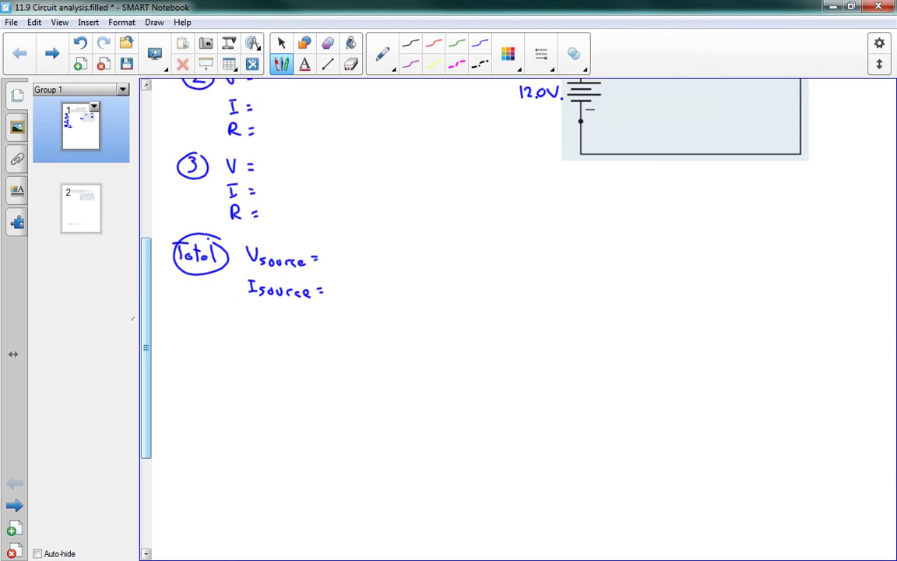
left_click_drag(250, 311, 250, 329)
mouse_move(252, 311)
left_mouse_down()
mouse_move(262, 328)
mouse_move(274, 318)
left_mouse_up()
mouse_move(269, 318)
left_mouse_down()
mouse_move(268, 331)
mouse_move(286, 333)
left_mouse_up()
mouse_move(283, 323)
left_mouse_down()
mouse_move(303, 333)
mouse_move(320, 316)
left_mouse_up()
left_click_drag(312, 322, 321, 321)
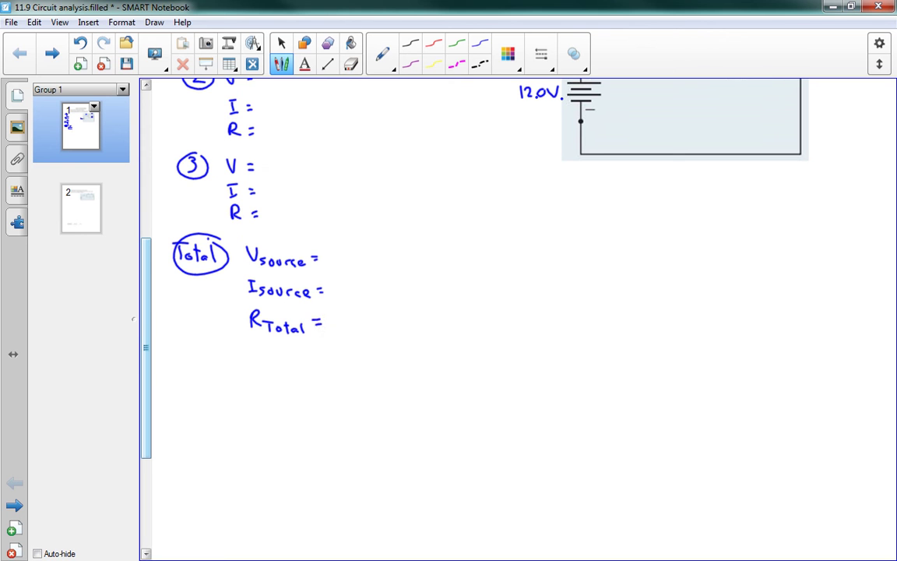
- Fill in 12.0V after Vsource =
scroll(132, 319, "up", 2)
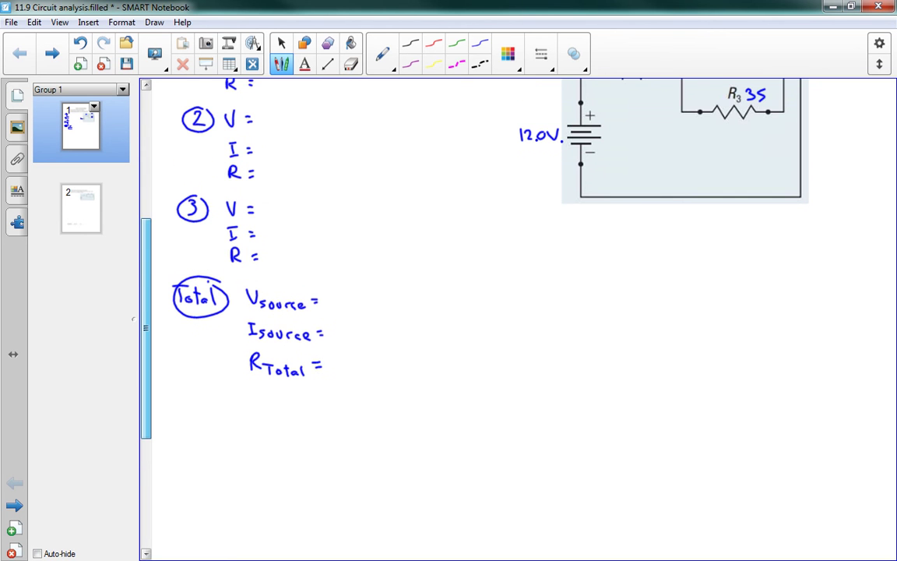
scroll(132, 320, "up", 1)
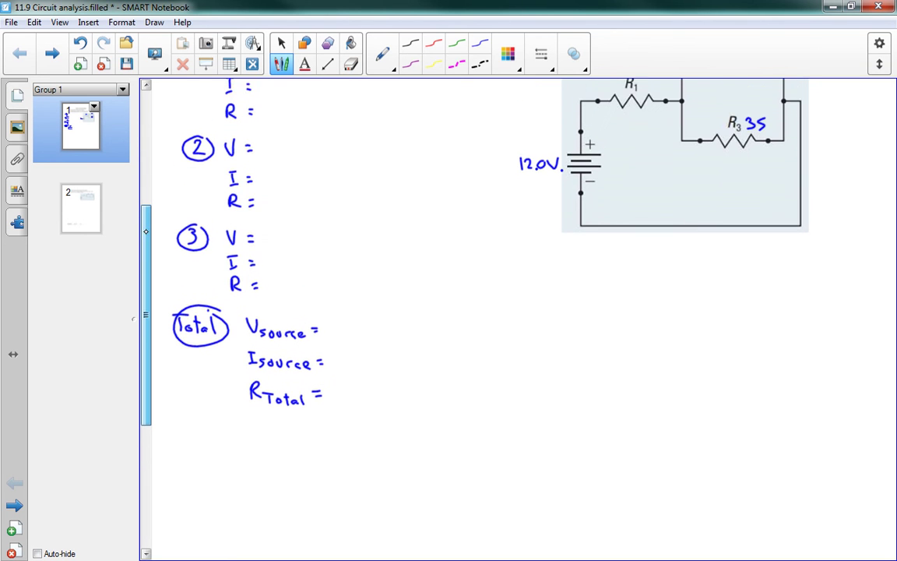
scroll(146, 244, "down", 1)
left_click_drag(146, 244, 146, 260)
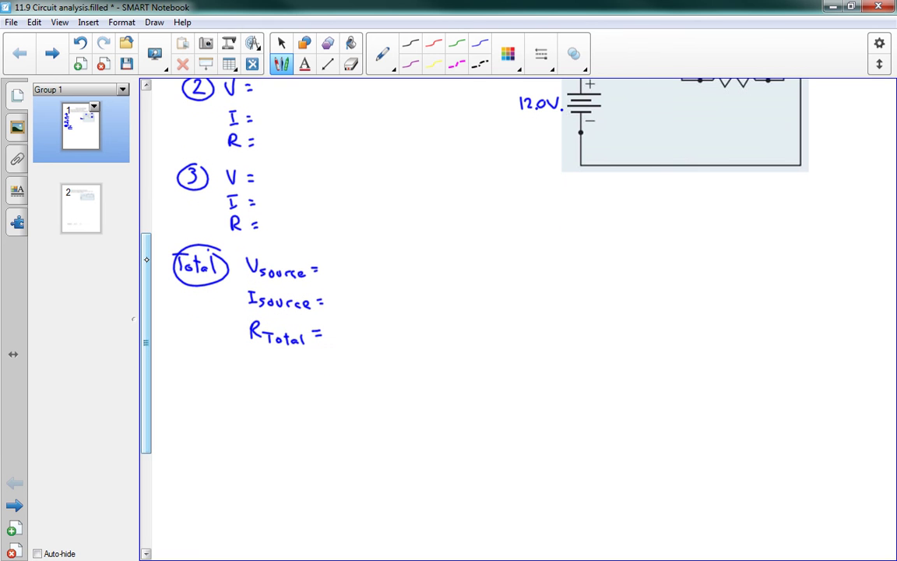
left_click_drag(335, 266, 336, 279)
left_click_drag(341, 269, 352, 279)
left_click_drag(357, 278, 383, 269)
left_click_drag(393, 278, 394, 279)
- Write 15.0Ω, 25.0Ω and 35.0Ω after R = for resistors 1, 2 and 3
left_click_drag(146, 276, 146, 218)
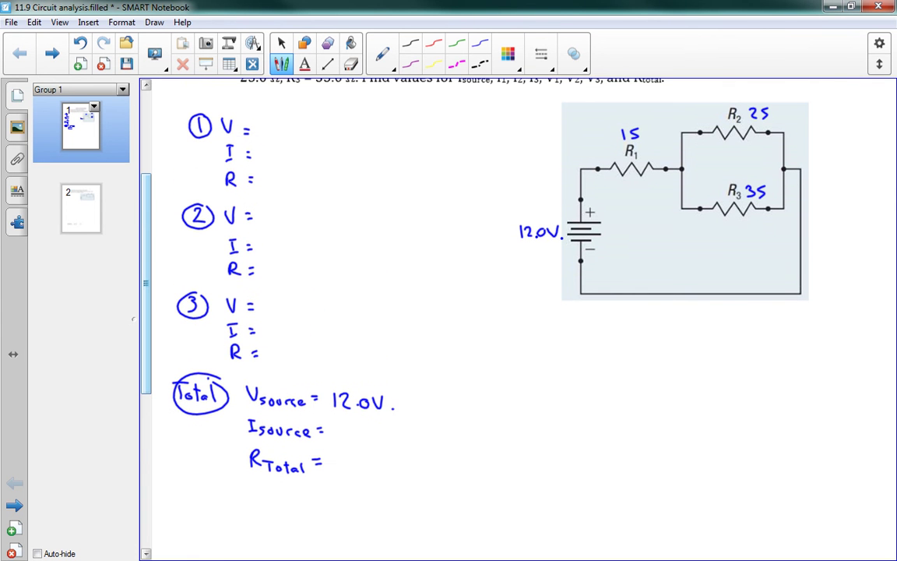
mouse_move(270, 174)
left_mouse_down()
mouse_move(273, 189)
mouse_move(296, 176)
left_mouse_up()
left_click(286, 188)
mouse_move(144, 232)
left_mouse_down()
mouse_move(145, 206)
mouse_move(142, 234)
left_mouse_up()
mouse_move(311, 180)
left_mouse_down()
mouse_move(320, 168)
mouse_move(328, 181)
left_mouse_up()
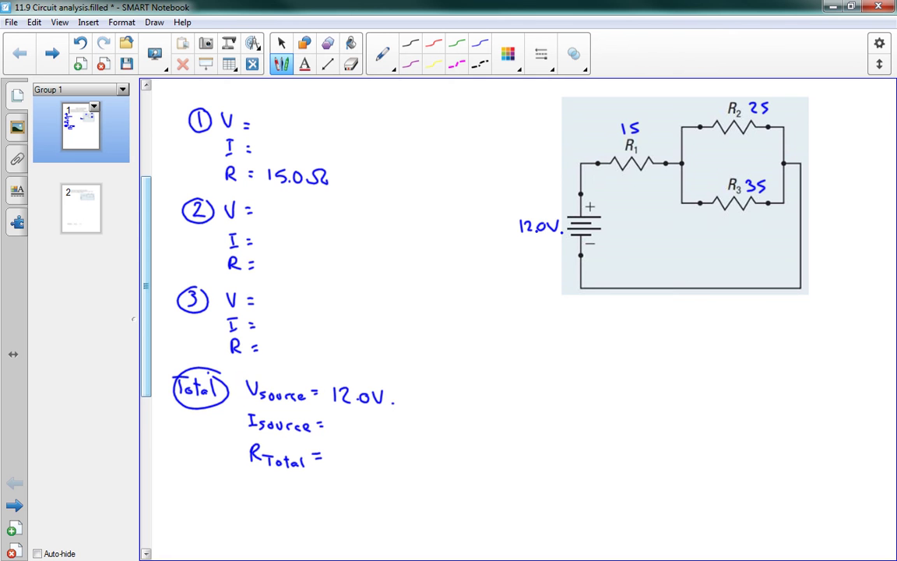
mouse_move(270, 259)
left_mouse_down()
mouse_move(285, 271)
mouse_move(328, 258)
mouse_move(336, 271)
left_mouse_up()
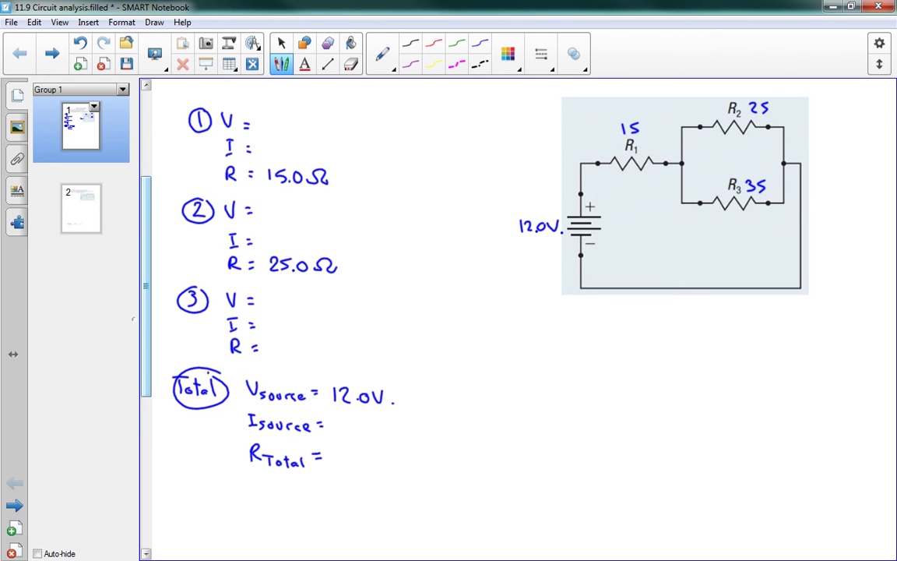
scroll(518, 312, "down", 1)
mouse_move(260, 322)
left_mouse_down()
mouse_move(261, 334)
mouse_move(304, 324)
mouse_move(337, 335)
left_mouse_up()
left_click(293, 334)
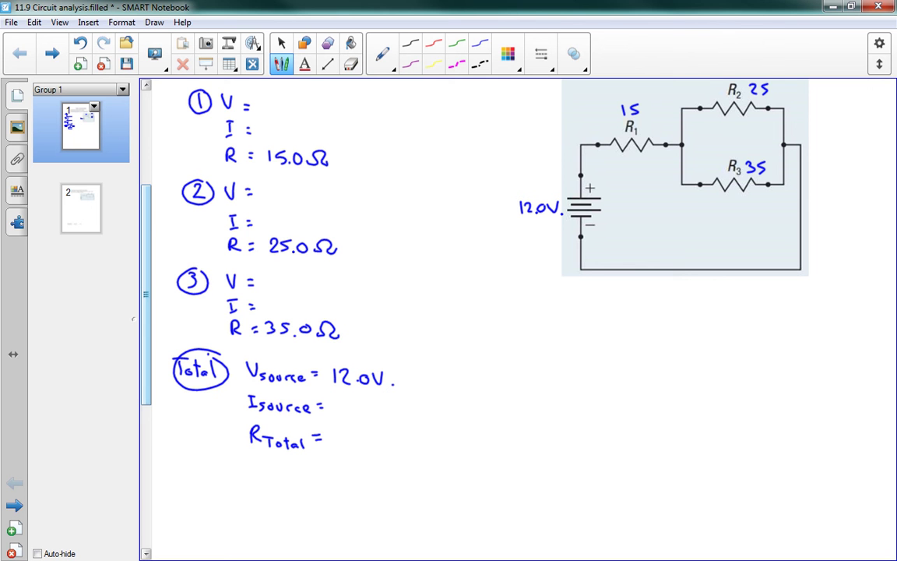
- Brace the R2/R3 pair as Rp and write 1/Rp = 1/R2 + 1/R3 below the circuit
left_click_drag(678, 195, 784, 195)
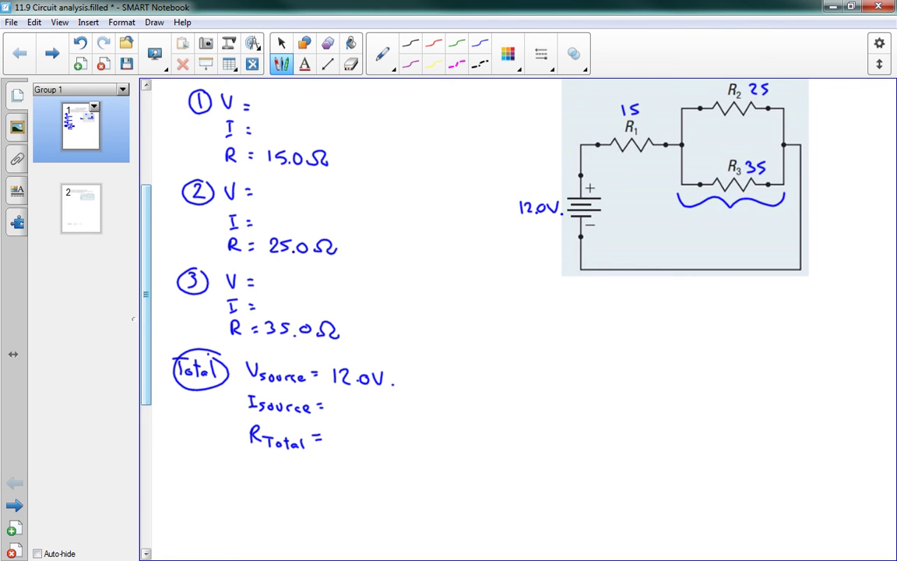
mouse_move(709, 215)
left_mouse_down()
mouse_move(727, 232)
mouse_move(733, 224)
left_mouse_up()
scroll(518, 312, "down", 1)
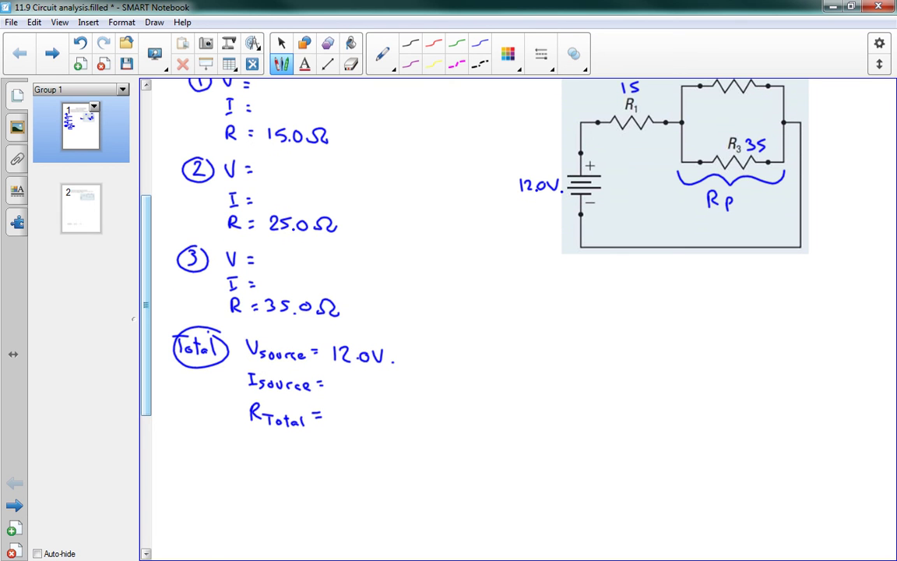
left_click_drag(572, 266, 573, 280)
mouse_move(554, 287)
left_mouse_down()
mouse_move(590, 285)
mouse_move(566, 304)
mouse_move(575, 304)
left_mouse_up()
left_click(578, 302)
left_click_drag(597, 284, 604, 283)
mouse_move(597, 287)
left_mouse_down()
mouse_move(644, 280)
mouse_move(616, 281)
mouse_move(642, 304)
left_mouse_up()
left_click_drag(656, 289, 662, 294)
mouse_move(688, 271)
left_mouse_down()
mouse_move(689, 281)
mouse_move(710, 287)
mouse_move(689, 295)
mouse_move(697, 307)
left_mouse_up()
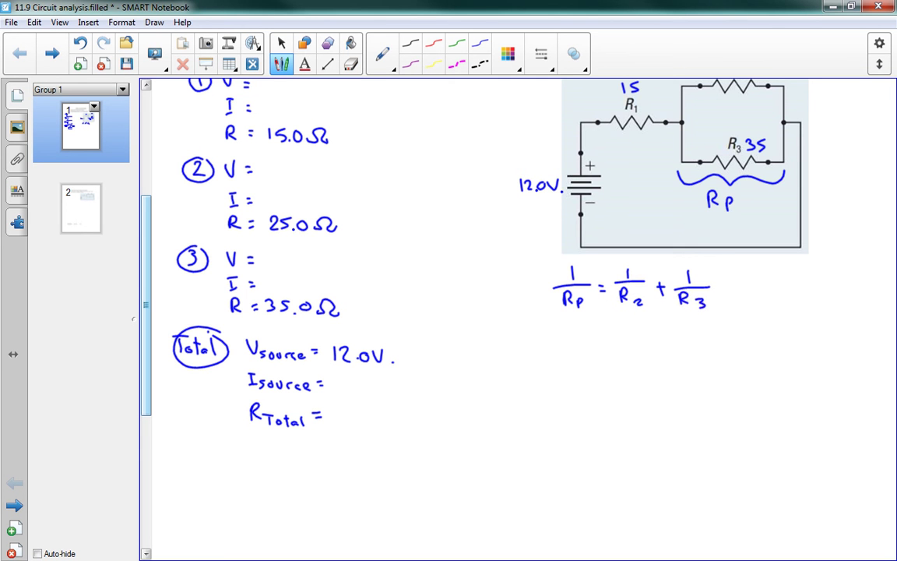
- Continue the working as = 1/25 + 1/35 = 12/175
mouse_move(594, 334)
left_mouse_down()
mouse_move(628, 325)
mouse_move(647, 334)
mouse_move(618, 344)
mouse_move(628, 352)
mouse_move(665, 336)
left_mouse_up()
mouse_move(660, 331)
left_mouse_down()
mouse_move(693, 330)
mouse_move(710, 336)
mouse_move(684, 352)
mouse_move(706, 345)
mouse_move(704, 352)
mouse_move(736, 334)
left_mouse_up()
left_click_drag(728, 339, 737, 340)
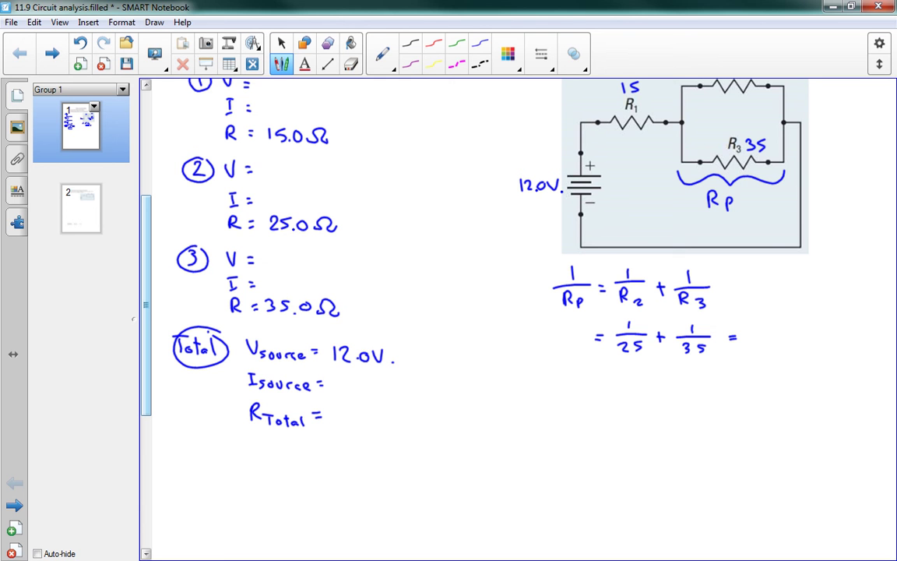
mouse_move(759, 323)
left_mouse_down()
mouse_move(758, 332)
mouse_move(773, 332)
left_mouse_up()
mouse_move(749, 339)
left_mouse_down()
mouse_move(791, 340)
mouse_move(754, 352)
mouse_move(772, 354)
left_mouse_up()
left_click_drag(776, 343, 784, 343)
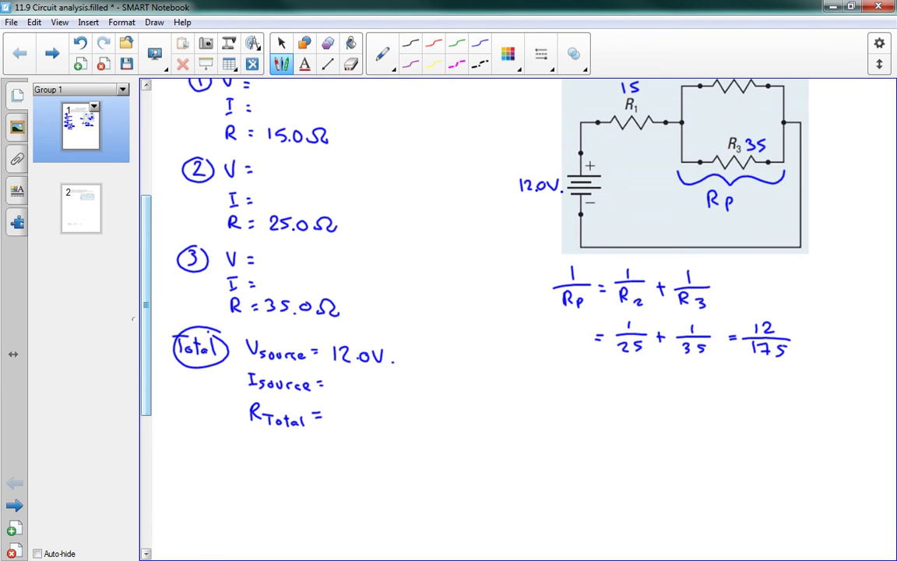
- Write Rp = 175/12 = 29.583Ω and underline the result
scroll(518, 311, "down", 1)
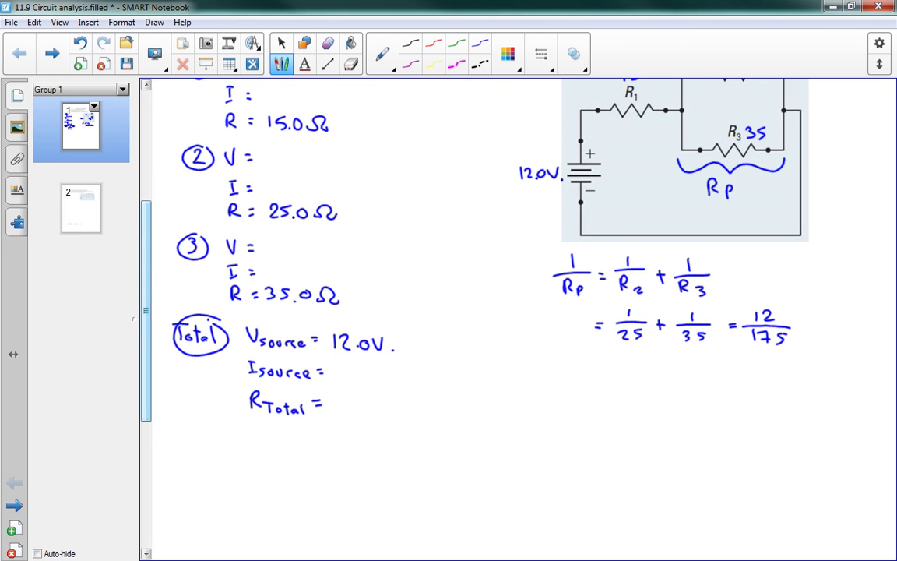
scroll(518, 312, "down", 1)
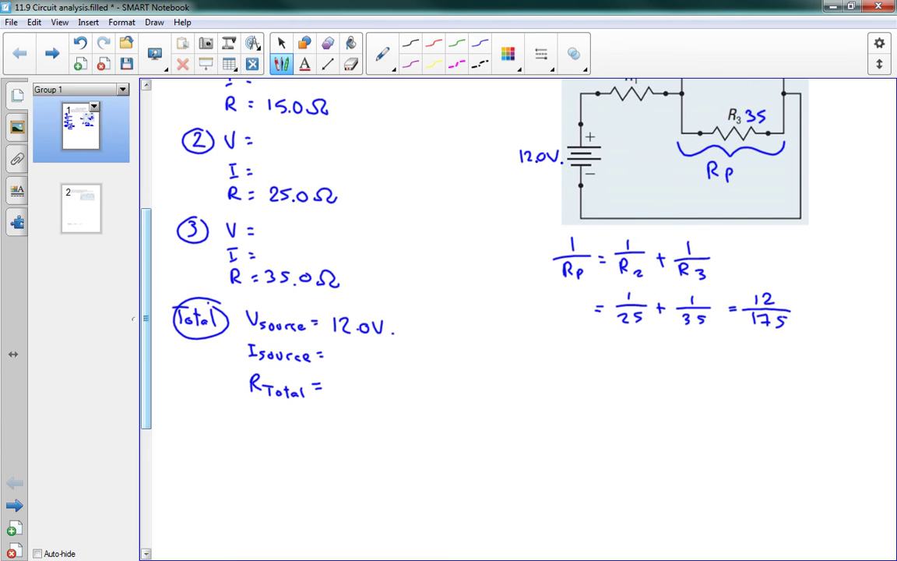
mouse_move(562, 337)
left_mouse_down()
mouse_move(562, 355)
mouse_move(597, 345)
left_mouse_up()
mouse_move(590, 352)
left_mouse_down()
mouse_move(637, 338)
mouse_move(634, 345)
left_mouse_up()
mouse_move(609, 352)
left_mouse_down()
mouse_move(644, 352)
mouse_move(613, 364)
mouse_move(660, 352)
left_mouse_up()
mouse_move(652, 357)
left_mouse_down()
mouse_move(691, 361)
mouse_move(715, 352)
mouse_move(706, 363)
mouse_move(742, 354)
mouse_move(735, 363)
mouse_move(757, 351)
mouse_move(771, 362)
left_mouse_up()
left_click(699, 359)
left_click(774, 361)
left_click_drag(666, 376, 775, 375)
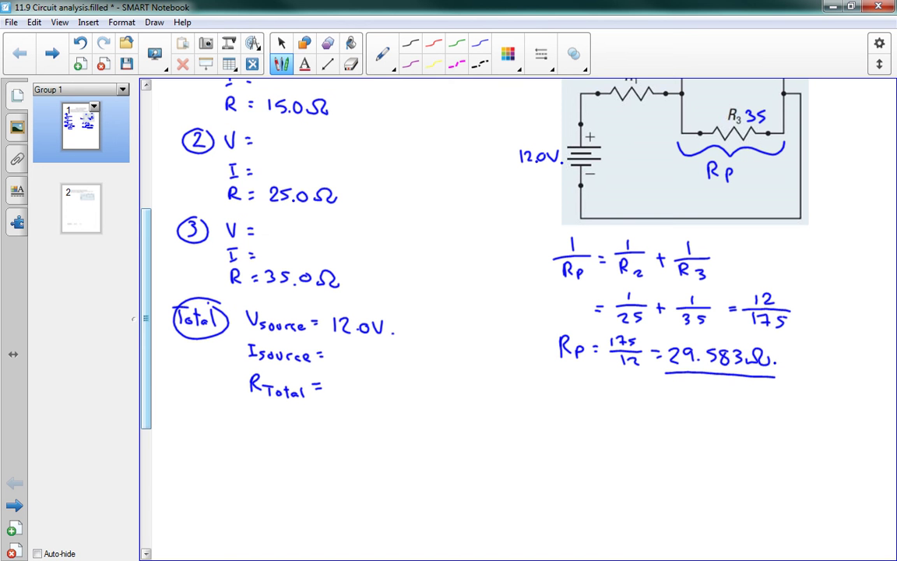
- Start an RT = line below the Rp result
scroll(514, 312, "down", 2)
mouse_move(561, 341)
left_mouse_down()
mouse_move(560, 359)
mouse_move(582, 351)
left_mouse_up()
mouse_move(578, 350)
left_mouse_down()
mouse_move(578, 360)
mouse_move(593, 351)
left_mouse_up()
left_click_drag(585, 356, 594, 355)
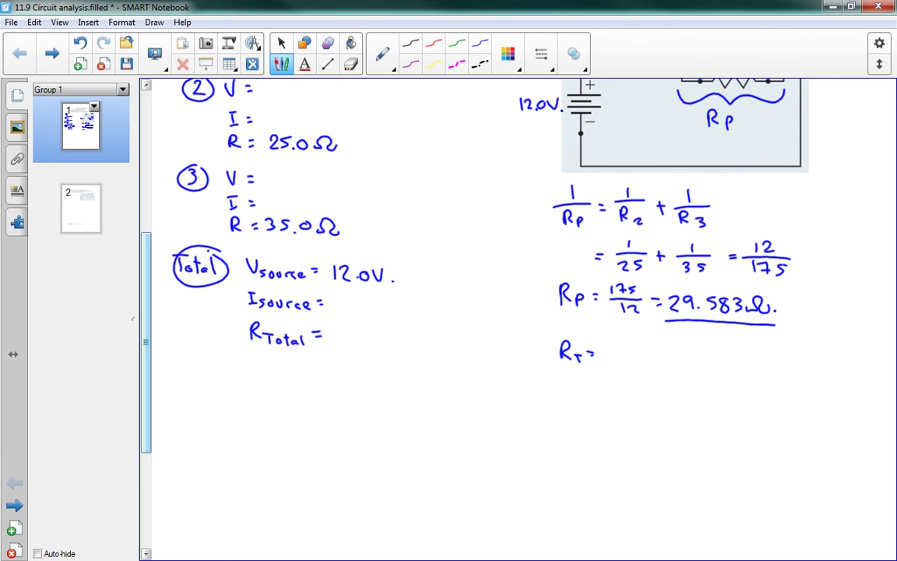
- Write RT = 15.0Ω + 29.583Ω with an equals sign on the next line
scroll(149, 231, "up", 3)
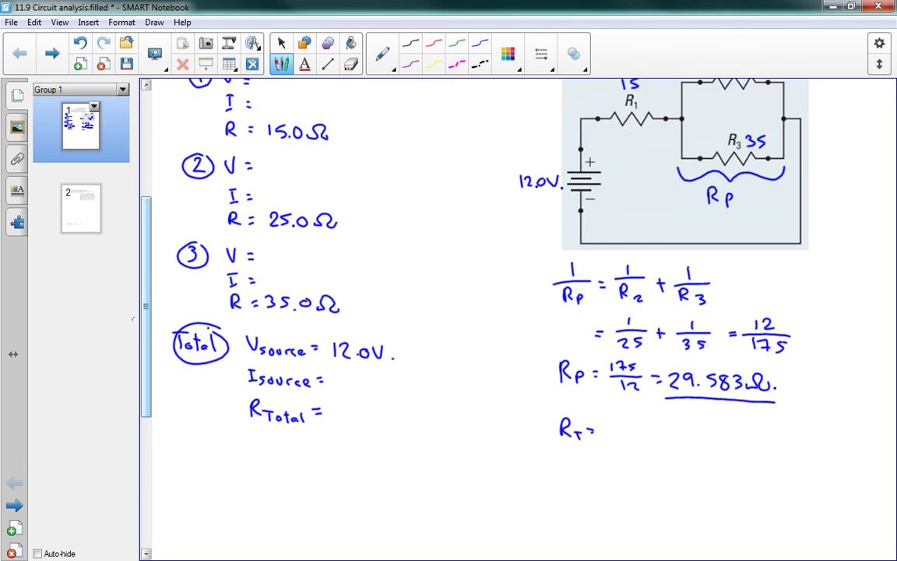
scroll(143, 336, "down", 3)
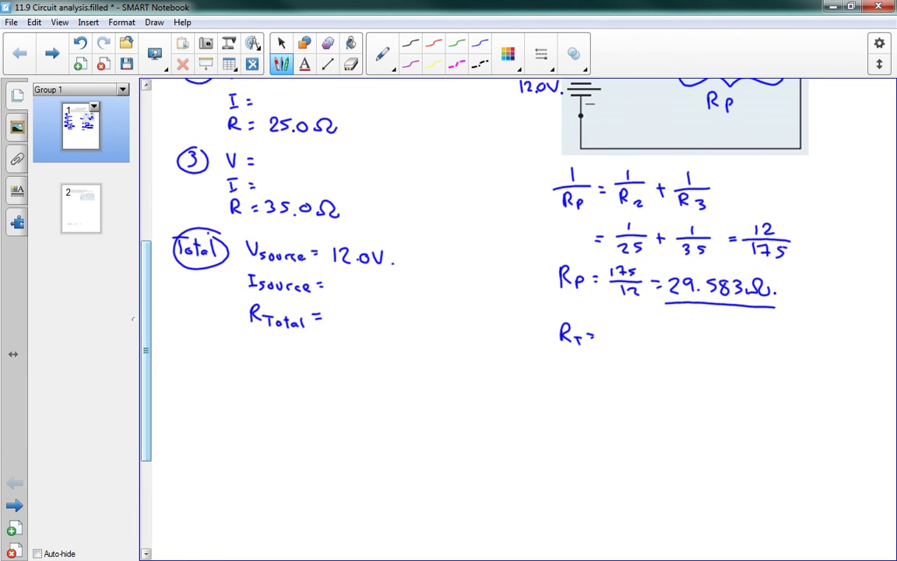
mouse_move(609, 331)
left_mouse_down()
mouse_move(608, 343)
mouse_move(617, 344)
left_mouse_up()
left_click(630, 342)
left_click_drag(640, 334, 702, 347)
left_click(651, 342)
mouse_move(713, 335)
left_mouse_down()
mouse_move(712, 348)
mouse_move(762, 341)
mouse_move(757, 348)
left_mouse_up()
left_click(721, 346)
mouse_move(771, 347)
left_mouse_down()
mouse_move(777, 339)
mouse_move(791, 348)
left_mouse_up()
left_click(799, 350)
left_click_drag(586, 371, 594, 371)
left_click_drag(585, 376, 595, 376)
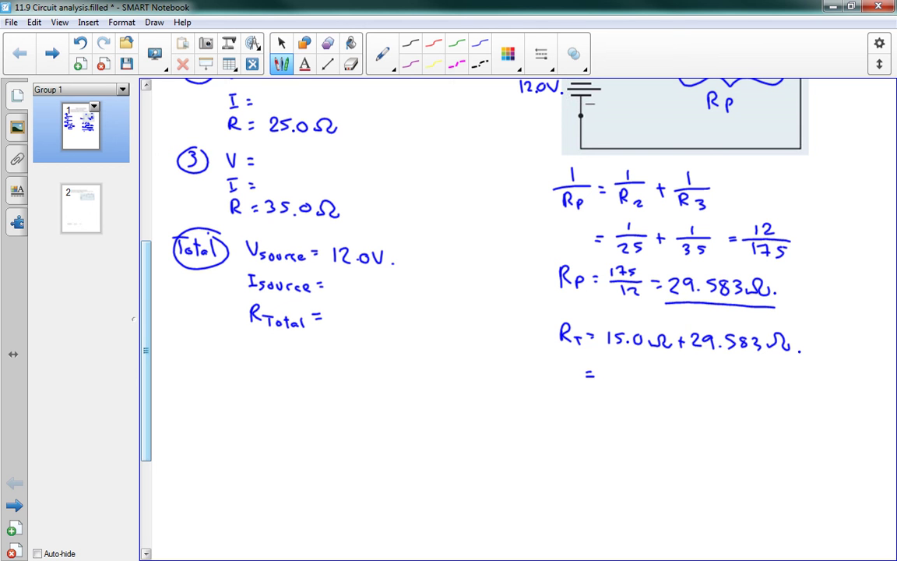
- Erase the wrong 29.583Ω values and rewrite Rp = 14.583Ω, underlined
left_click(350, 64)
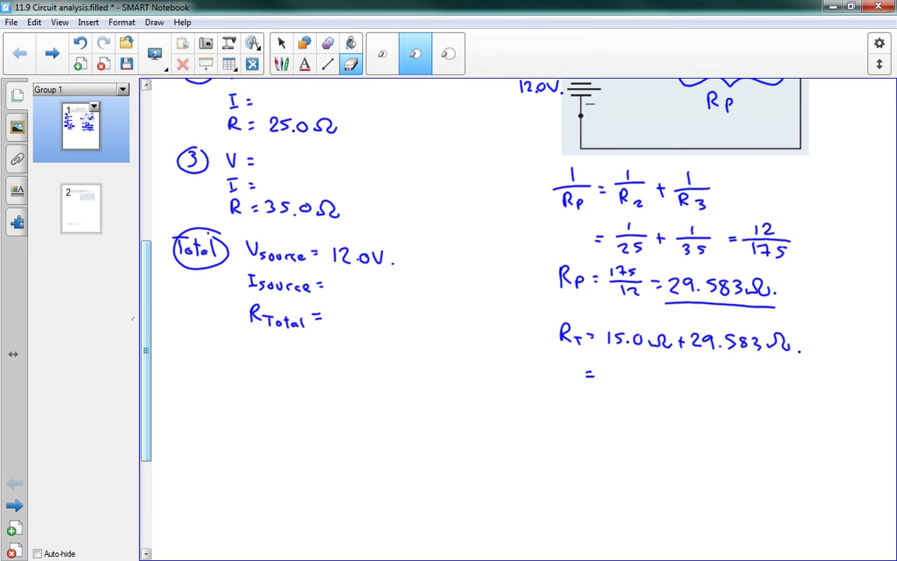
mouse_move(678, 343)
left_mouse_down()
mouse_move(798, 347)
mouse_move(639, 292)
mouse_move(779, 311)
mouse_move(700, 283)
left_mouse_up()
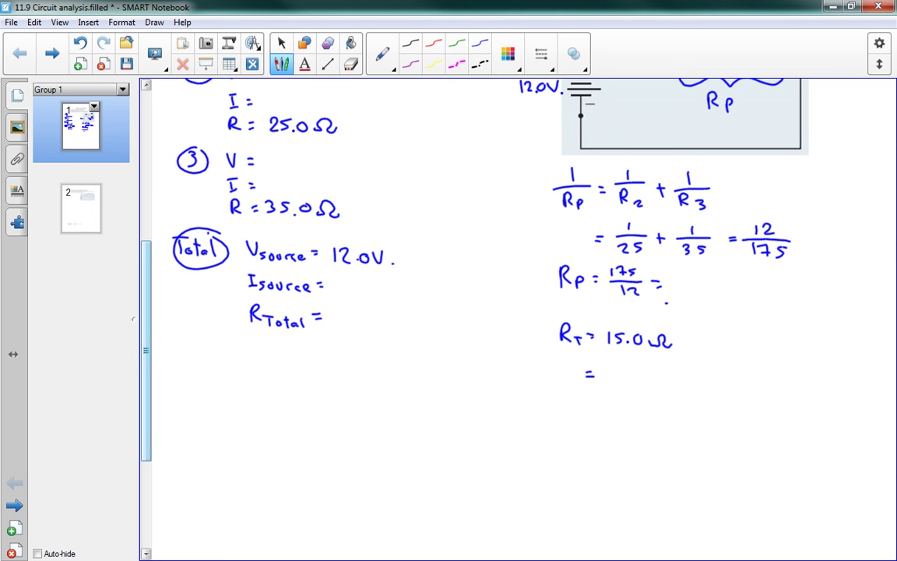
left_click_drag(676, 279, 675, 291)
mouse_move(683, 280)
left_mouse_down()
mouse_move(688, 293)
mouse_move(707, 292)
mouse_move(716, 281)
mouse_move(732, 292)
mouse_move(755, 282)
mouse_move(768, 294)
left_mouse_up()
left_click(695, 292)
left_click_drag(665, 306, 774, 306)
- Rewrite the RT line as 15.0Ω + 14.583Ω and give the total as 29.583Ω
mouse_move(679, 340)
left_mouse_down()
mouse_move(690, 340)
mouse_move(685, 347)
left_mouse_up()
mouse_move(698, 334)
left_mouse_down()
mouse_move(698, 347)
mouse_move(709, 348)
left_mouse_up()
left_click(717, 347)
mouse_move(722, 337)
left_mouse_down()
mouse_move(720, 348)
mouse_move(739, 338)
mouse_move(747, 347)
mouse_move(779, 347)
left_mouse_up()
left_click(760, 346)
left_click_drag(695, 356, 788, 356)
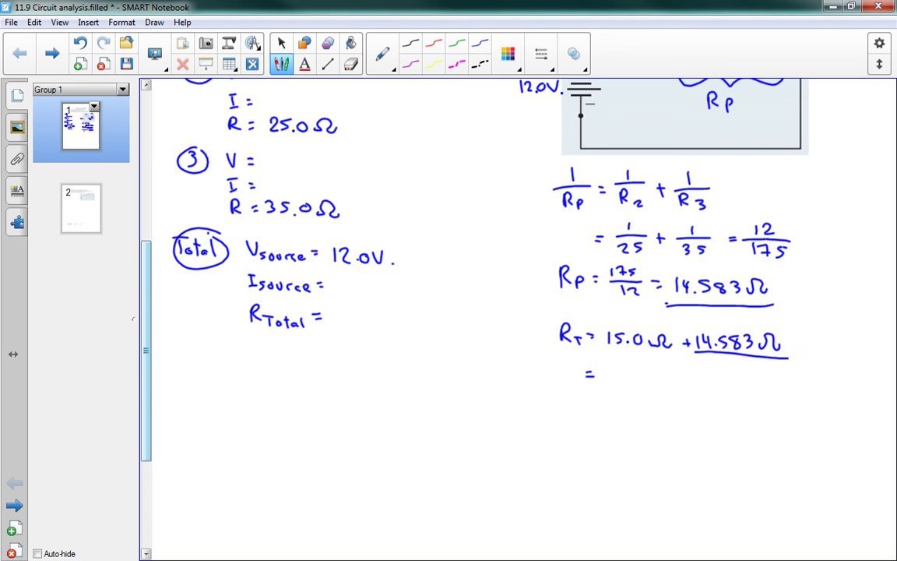
key("ctrl+z")
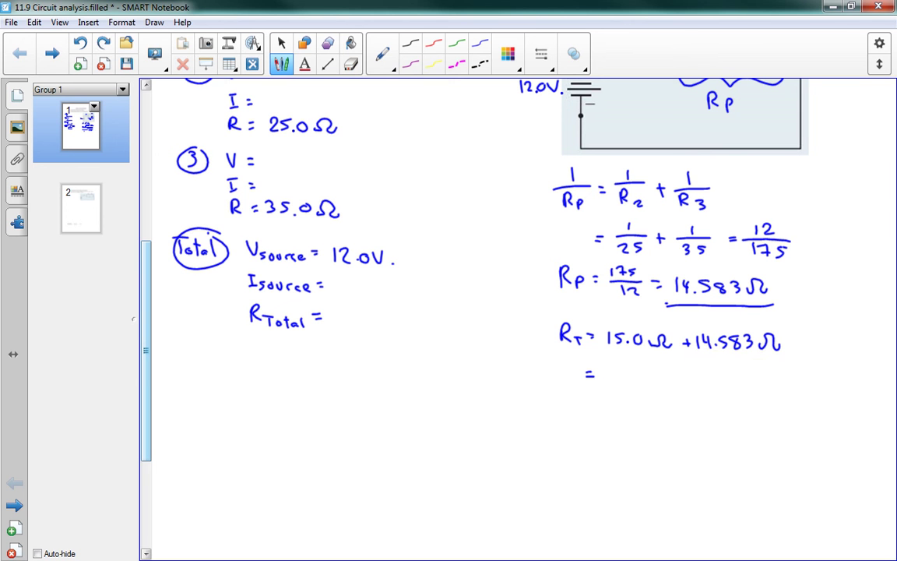
mouse_move(605, 373)
left_mouse_down()
mouse_move(665, 376)
mouse_move(664, 384)
mouse_move(679, 385)
mouse_move(683, 374)
mouse_move(700, 398)
mouse_move(598, 394)
left_mouse_up()
left_click(632, 381)
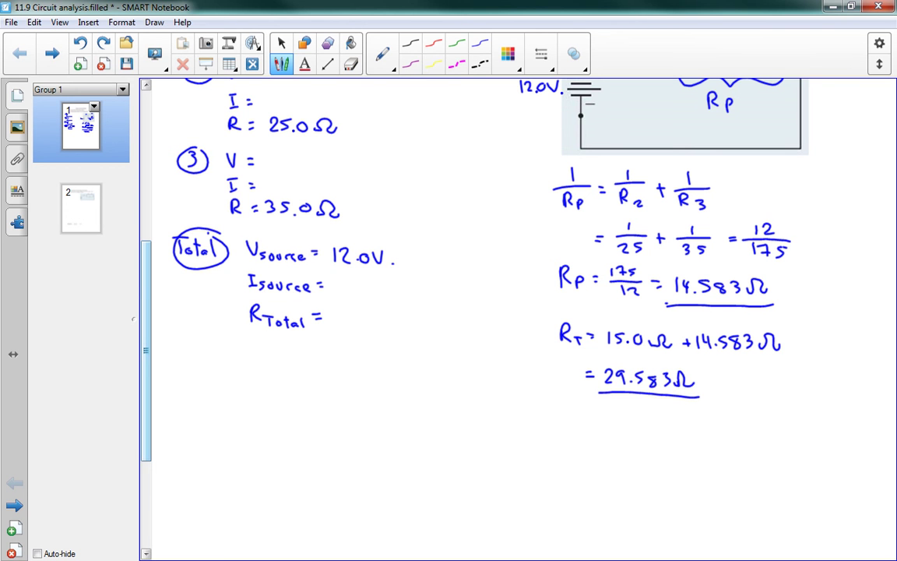
- Write 29.6Ω after R_Total =
scroll(518, 312, "down", 1)
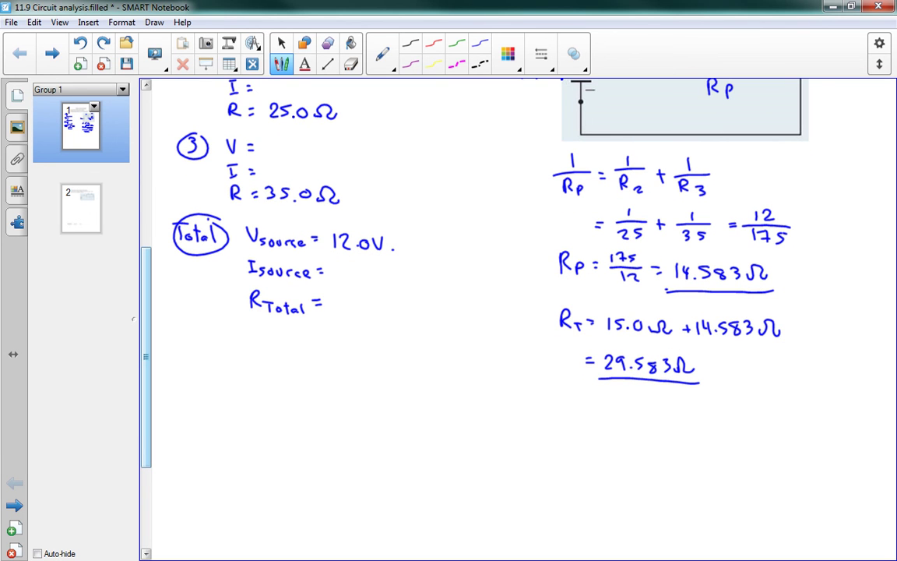
mouse_move(336, 299)
left_mouse_down()
mouse_move(347, 311)
mouse_move(361, 305)
mouse_move(360, 313)
mouse_move(402, 300)
mouse_move(415, 312)
left_mouse_up()
left_click(369, 312)
left_click(423, 311)
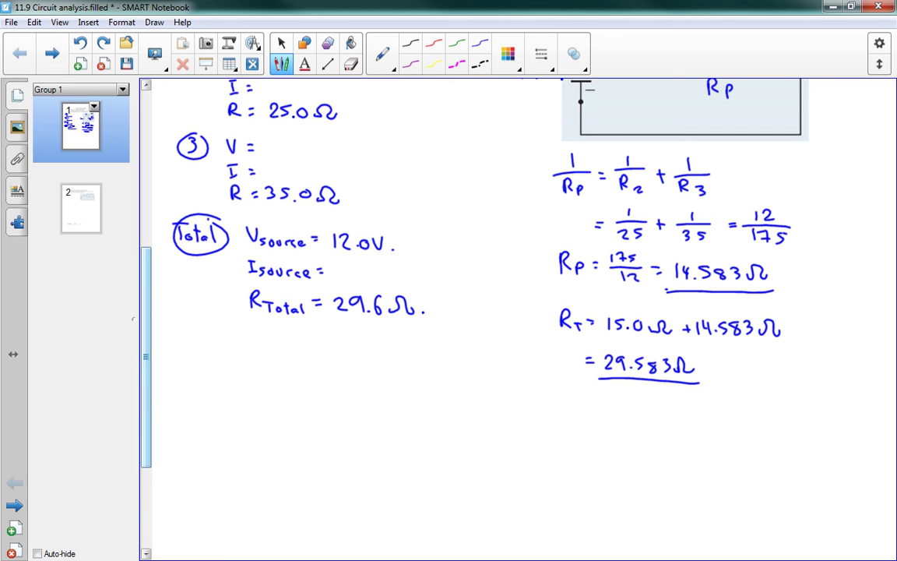
- Write Isource = V/R = 12/29.583 = 0.406A under Total
mouse_move(334, 260)
left_mouse_down()
mouse_move(349, 260)
mouse_move(348, 287)
mouse_move(368, 270)
left_mouse_up()
left_click_drag(360, 274, 374, 273)
mouse_move(380, 264)
left_mouse_down()
mouse_move(409, 277)
mouse_move(382, 283)
mouse_move(391, 292)
mouse_move(423, 293)
mouse_move(421, 278)
mouse_move(444, 276)
left_mouse_up()
left_click(398, 289)
left_click_drag(437, 280, 444, 280)
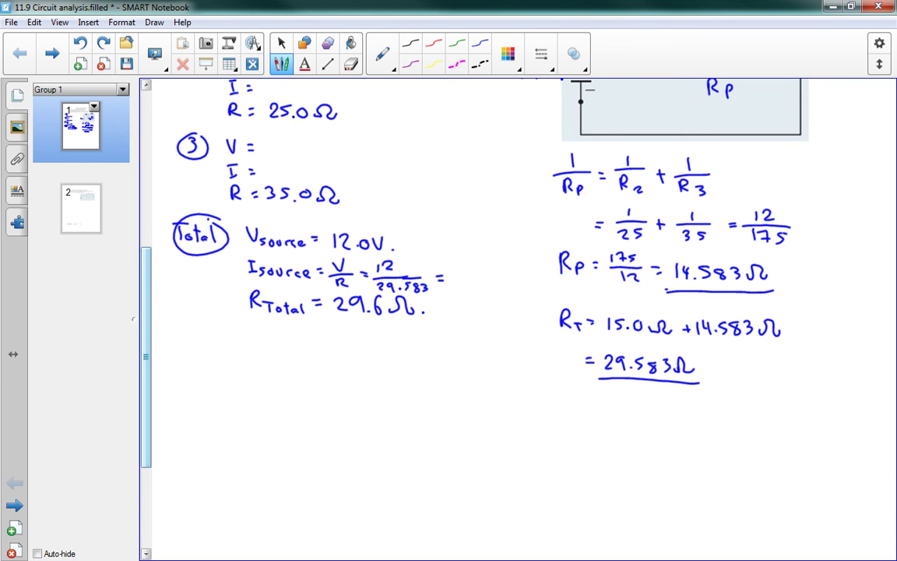
mouse_move(456, 276)
left_mouse_down()
mouse_move(451, 288)
mouse_move(457, 276)
mouse_move(470, 289)
mouse_move(478, 280)
mouse_move(510, 285)
left_mouse_up()
left_click(460, 288)
left_click(480, 277)
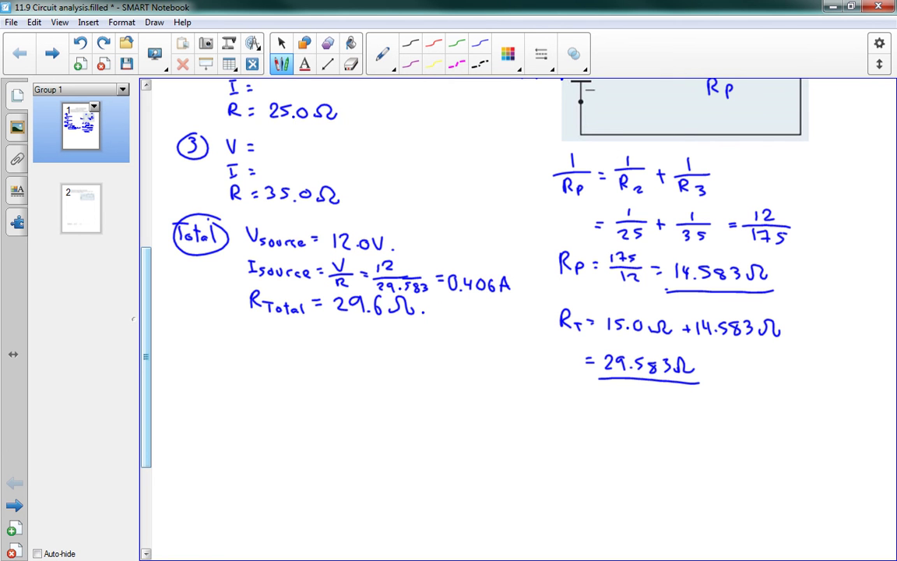
left_click_drag(147, 285, 150, 224)
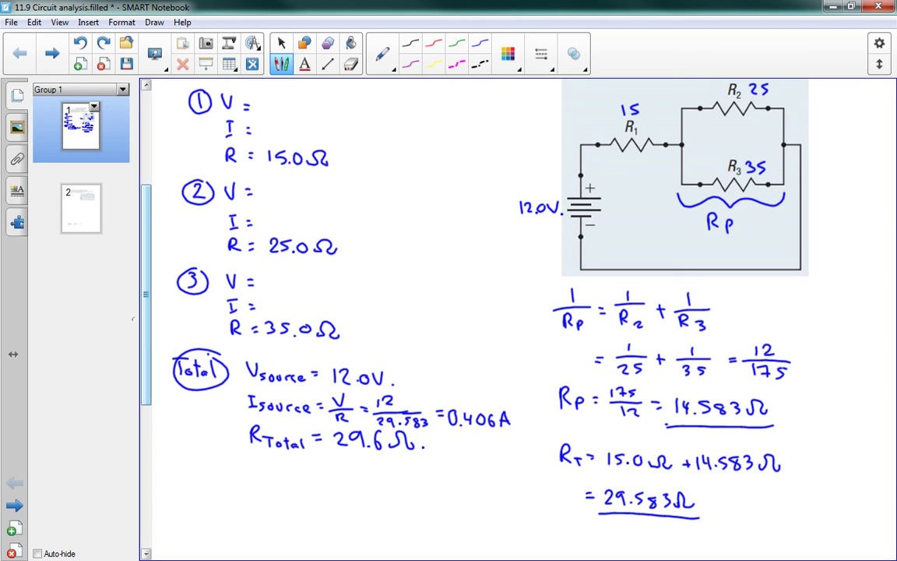
- Draw a current arrow from the battery to R1 and write I = Isource = 0.406A for resistor 1
mouse_move(579, 169)
left_mouse_down()
mouse_move(580, 150)
mouse_move(592, 144)
mouse_move(590, 152)
left_mouse_up()
mouse_move(259, 119)
left_mouse_down()
mouse_move(273, 119)
mouse_move(265, 136)
left_mouse_up()
left_click_drag(259, 136, 300, 131)
left_click_drag(306, 130, 327, 128)
mouse_move(320, 134)
left_mouse_down()
mouse_move(341, 123)
mouse_move(364, 133)
mouse_move(360, 140)
left_mouse_up()
left_click(348, 139)
mouse_move(374, 123)
left_mouse_down()
mouse_move(381, 133)
mouse_move(397, 122)
mouse_move(403, 137)
left_mouse_up()
left_click_drag(393, 131, 401, 131)
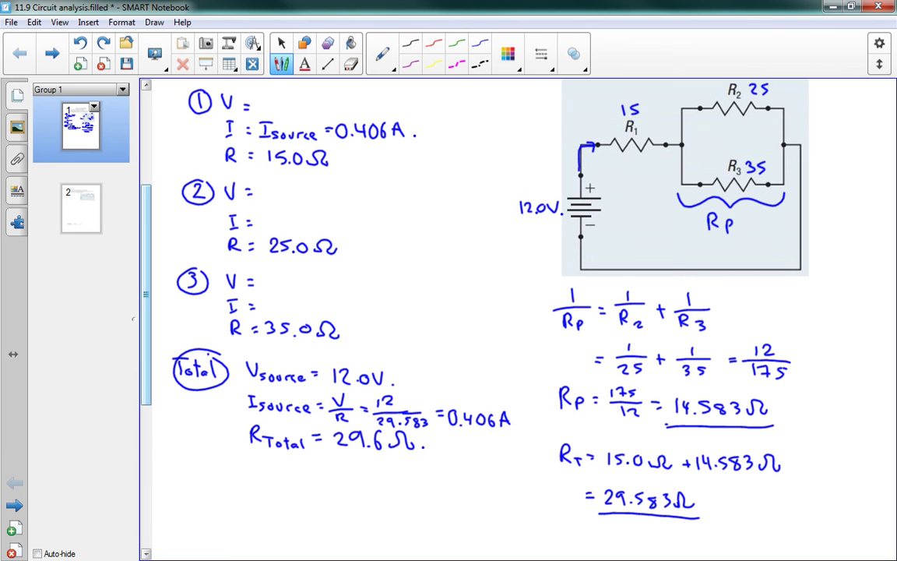
- Write resistor 1's voltage as V = IR = 6.08 V
scroll(518, 312, "up", 1)
left_click_drag(258, 118, 270, 117)
left_click_drag(263, 119, 269, 131)
mouse_move(272, 122)
left_mouse_down()
mouse_move(281, 116)
mouse_move(272, 131)
mouse_move(287, 134)
mouse_move(304, 123)
left_mouse_up()
left_click_drag(295, 128, 303, 127)
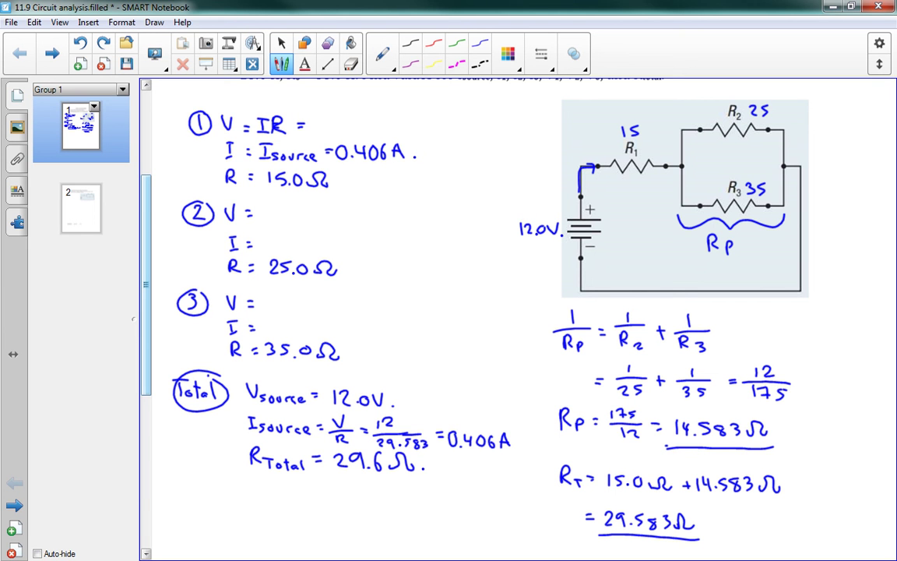
mouse_move(321, 116)
left_mouse_down()
mouse_move(313, 125)
mouse_move(377, 117)
left_mouse_up()
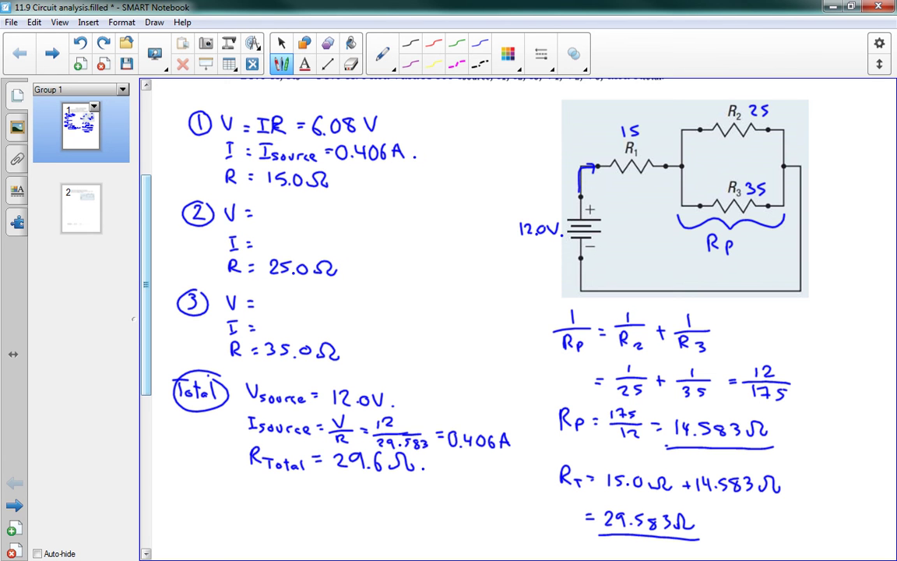
- Bracket the R2/R3 branch and write V = 12 − 6.08 = 5.92 V for resistor 2
scroll(526, 165, "down", 1)
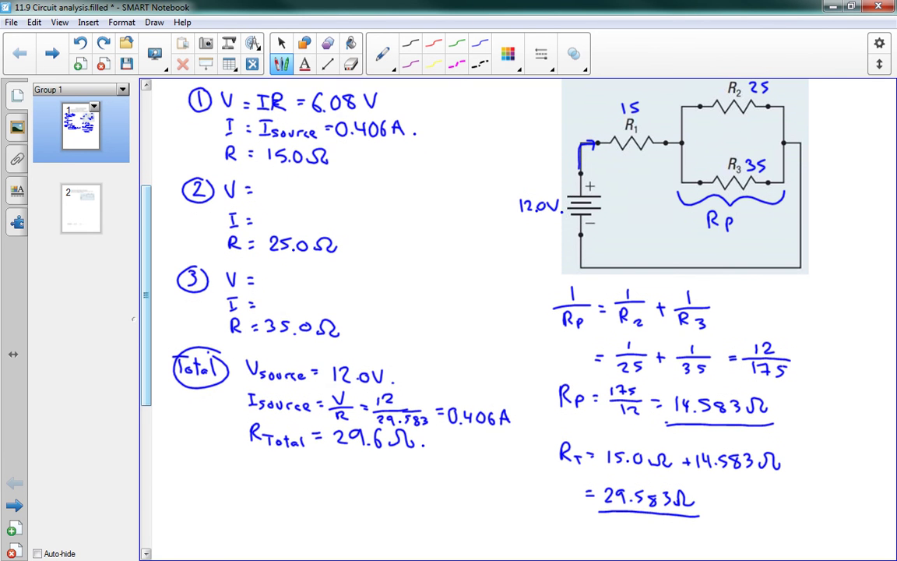
mouse_move(793, 101)
left_mouse_down()
mouse_move(803, 107)
mouse_move(805, 151)
mouse_move(794, 172)
left_mouse_up()
left_click_drag(264, 184, 265, 196)
left_click_drag(271, 186, 279, 195)
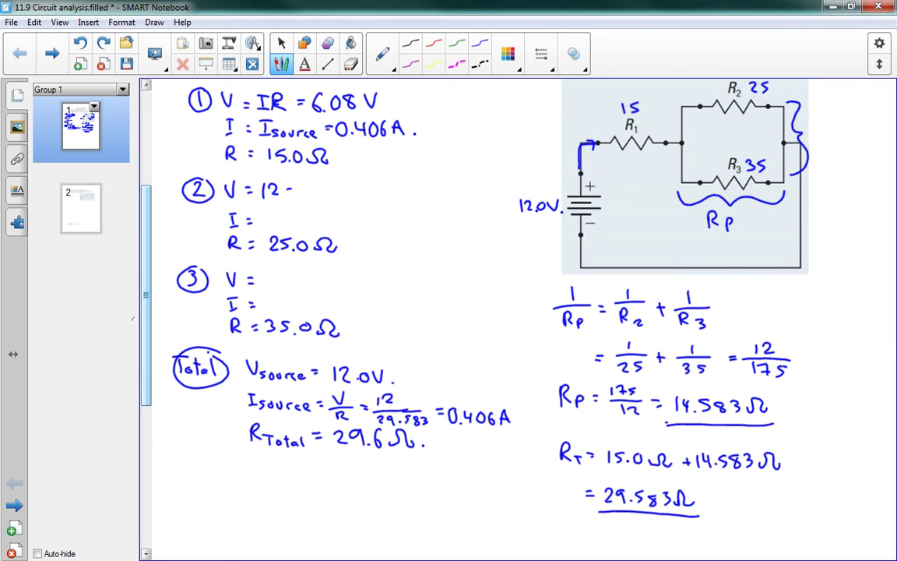
mouse_move(304, 186)
left_mouse_down()
mouse_move(298, 196)
mouse_move(350, 190)
left_mouse_up()
left_click(309, 198)
left_click_drag(344, 195, 351, 195)
left_click_drag(358, 190, 356, 199)
left_click(369, 199)
mouse_move(359, 189)
left_mouse_down()
mouse_move(394, 200)
mouse_move(413, 185)
left_mouse_up()
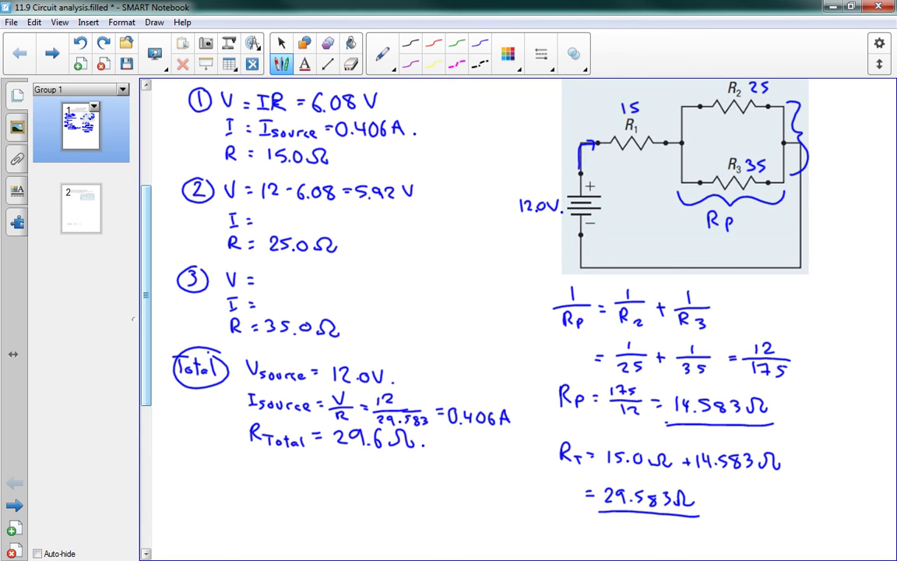
- Write resistor 3's voltage as V = V2 = 5.92V
scroll(518, 319, "down", 1)
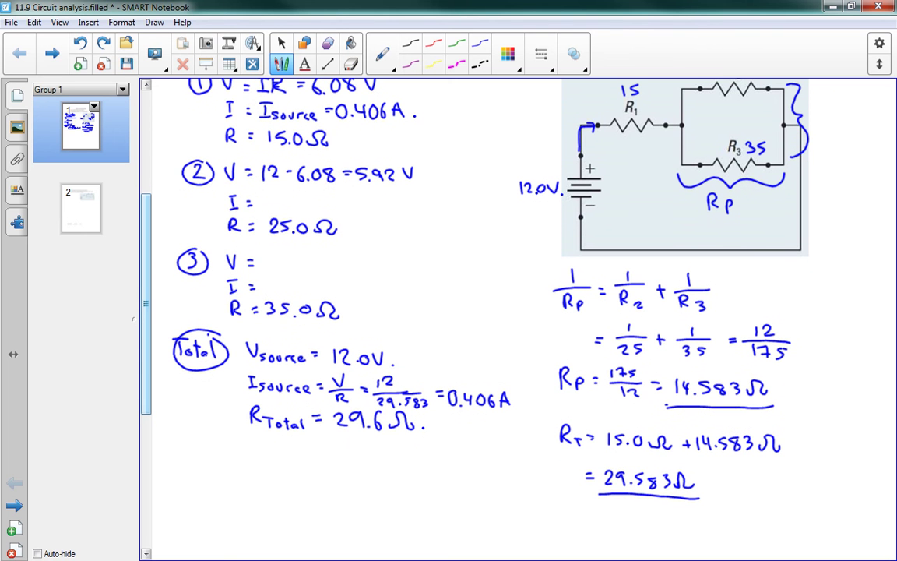
mouse_move(265, 255)
left_mouse_down()
mouse_move(290, 272)
mouse_move(305, 260)
left_mouse_up()
left_click_drag(297, 266, 338, 268)
left_click(328, 268)
left_click_drag(343, 262, 351, 272)
mouse_move(357, 259)
left_mouse_down()
mouse_move(363, 272)
mouse_move(373, 259)
left_mouse_up()
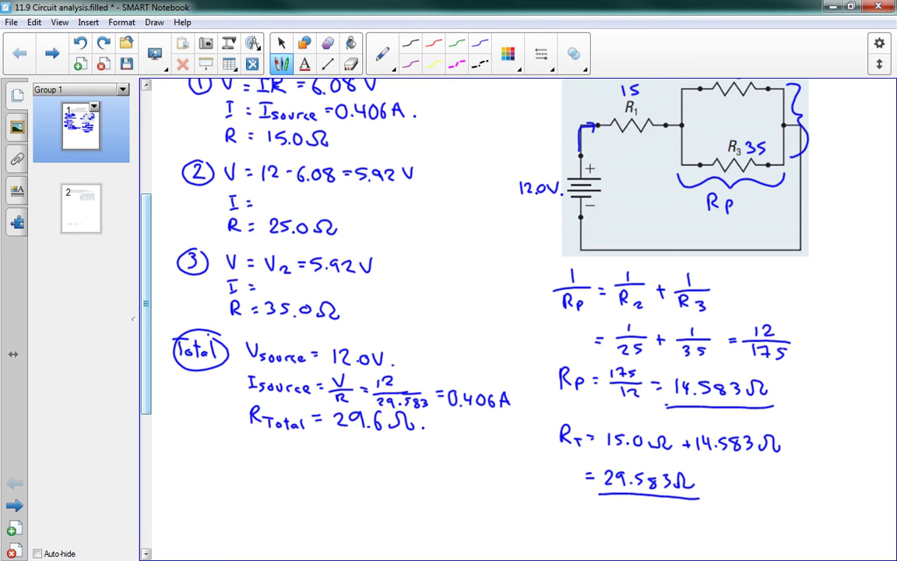
- Write resistor 2's current as I = V/R = 5.92/25 = 0.237A
mouse_move(258, 184)
left_mouse_down()
mouse_move(278, 201)
mouse_move(261, 201)
mouse_move(270, 212)
mouse_move(309, 190)
mouse_move(305, 199)
mouse_move(331, 191)
mouse_move(355, 206)
mouse_move(318, 216)
mouse_move(365, 202)
left_mouse_up()
left_click(315, 197)
left_click_drag(355, 207, 366, 207)
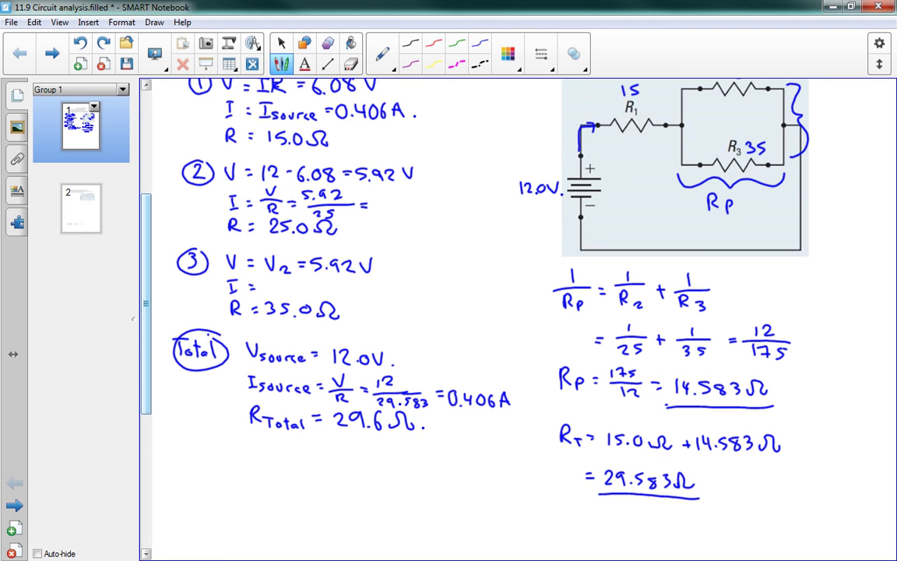
mouse_move(382, 197)
left_mouse_down()
mouse_move(420, 211)
mouse_move(438, 195)
mouse_move(444, 210)
left_mouse_up()
left_click(390, 210)
left_click_drag(435, 205, 442, 205)
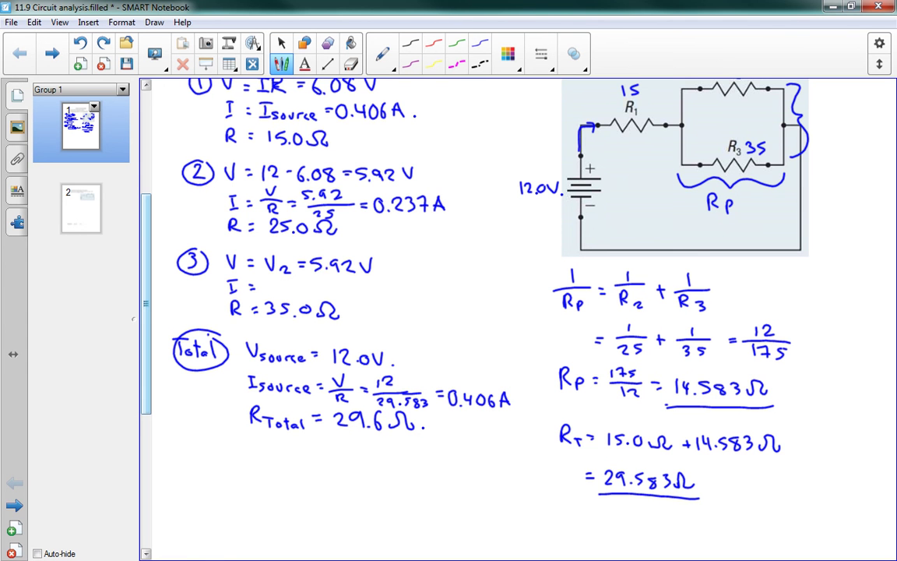
- Write resistor 3's current as I = V/R = 5.92/35 = 0.169A
scroll(511, 264, "down", 2)
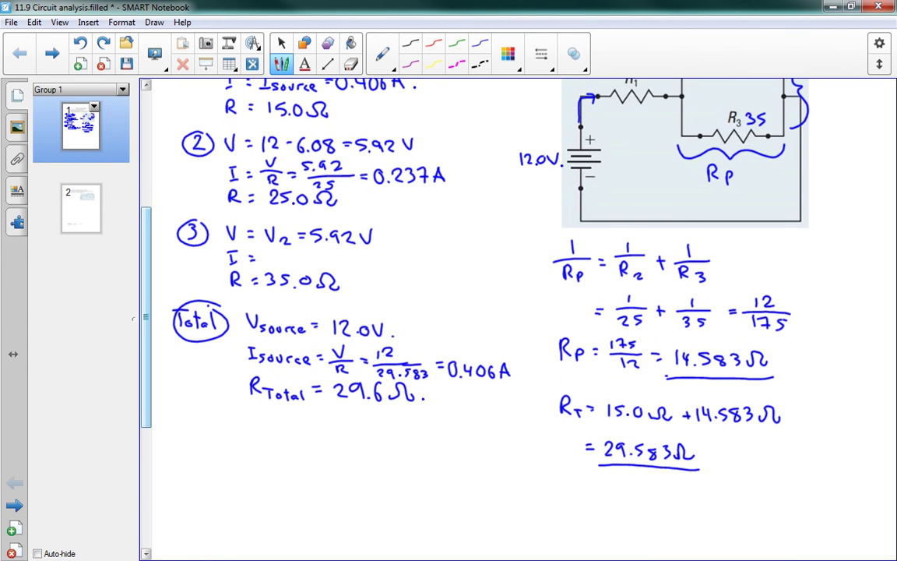
scroll(511, 265, "down", 1)
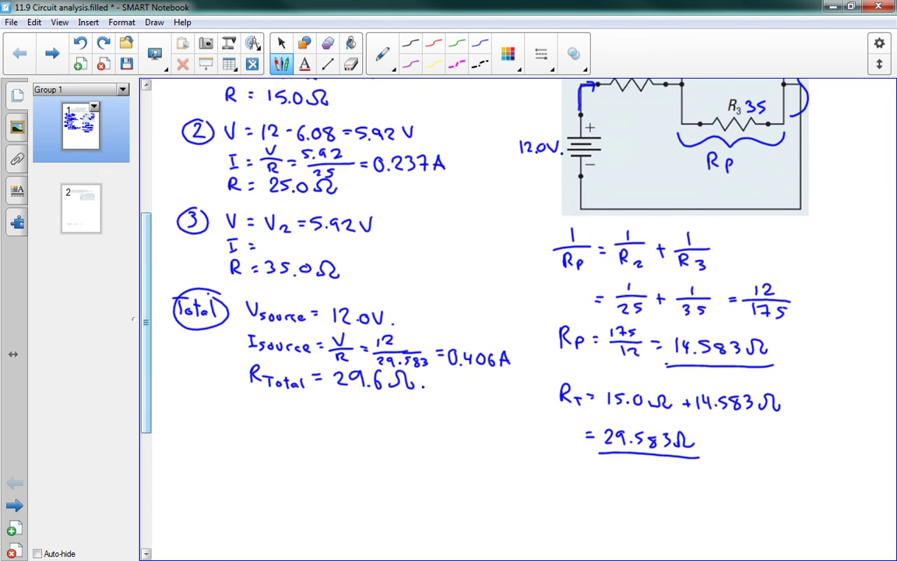
mouse_move(238, 211)
left_mouse_down()
mouse_move(250, 210)
mouse_move(253, 223)
mouse_move(243, 235)
left_mouse_up()
left_click_drag(243, 226, 293, 247)
left_click_drag(285, 251, 294, 251)
mouse_move(274, 212)
left_mouse_down()
mouse_move(269, 221)
mouse_move(305, 223)
mouse_move(305, 259)
mouse_move(353, 245)
left_mouse_up()
left_click_drag(344, 250, 373, 258)
mouse_move(384, 248)
left_mouse_down()
mouse_move(381, 255)
mouse_move(399, 260)
left_mouse_up()
mouse_move(407, 261)
left_mouse_down()
mouse_move(413, 248)
mouse_move(420, 260)
left_mouse_up()
left_click_drag(409, 255, 418, 255)
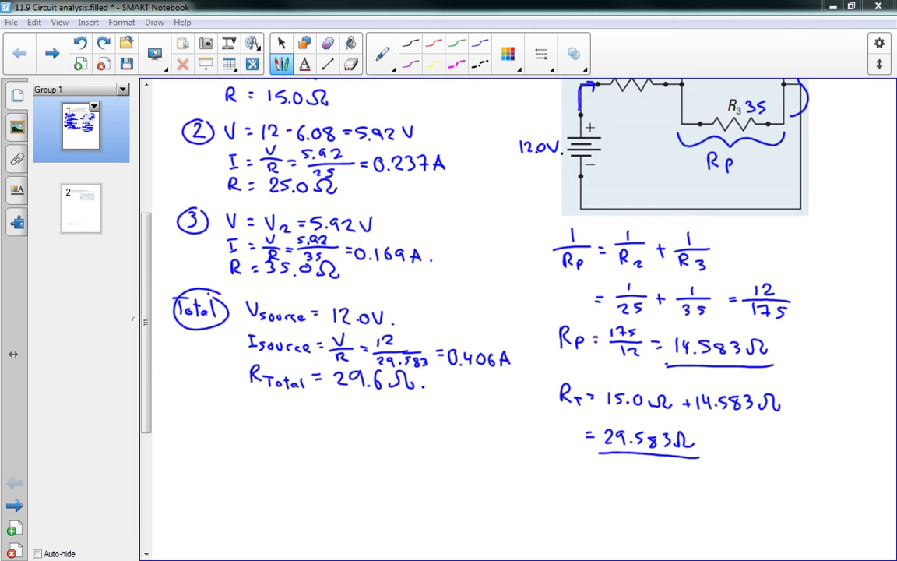
scroll(141, 221, "up", 1)
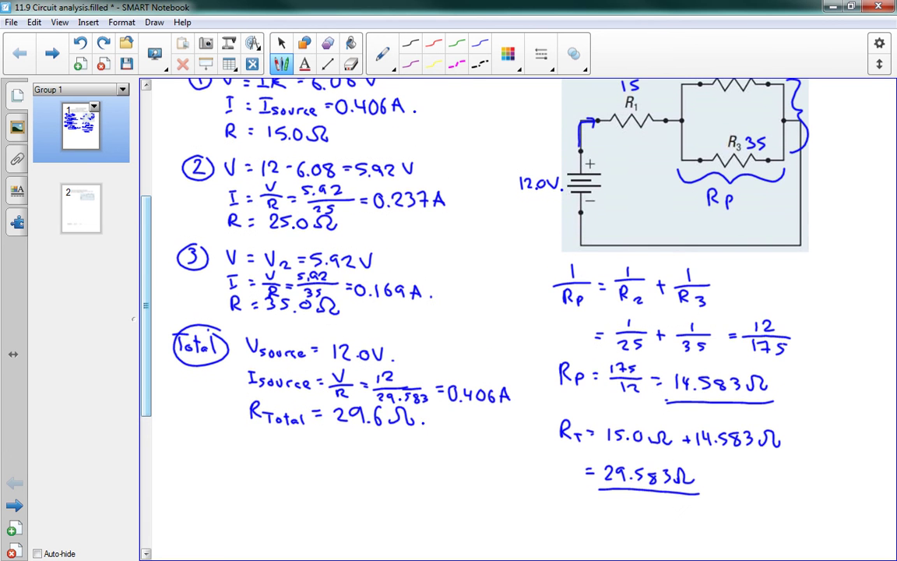
scroll(142, 218, "up", 1)
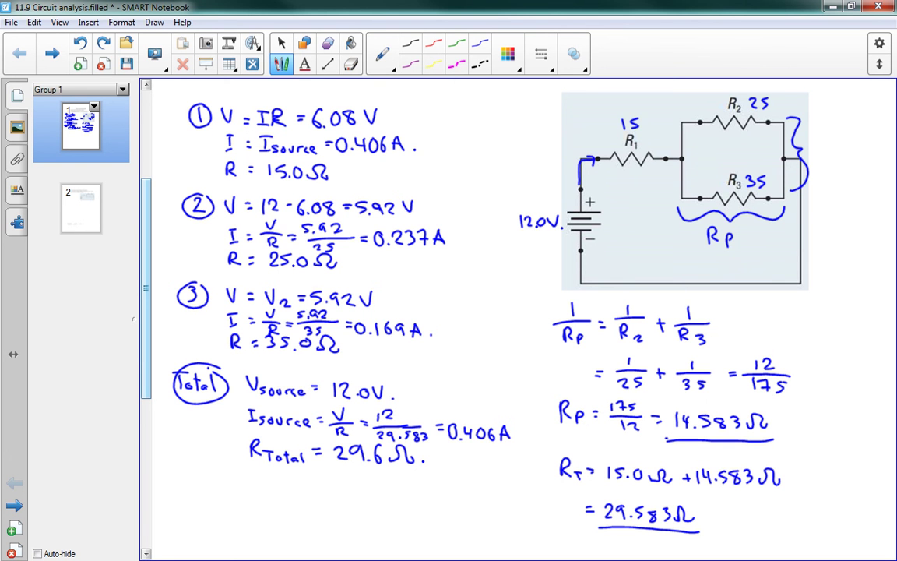
scroll(518, 319, "up", 1)
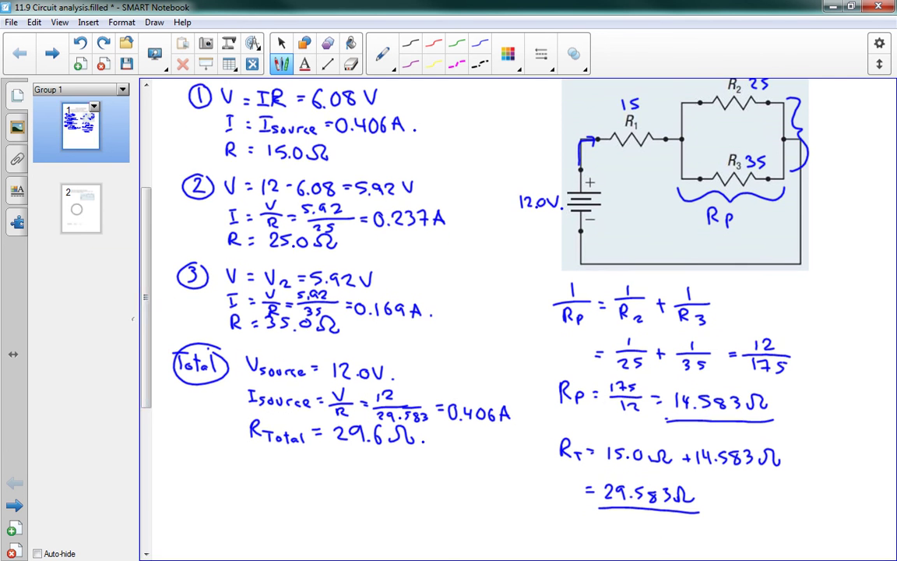
- On page 2, begin a circled 1 with V = and I, then undo that ink
left_click(78, 206)
scroll(518, 312, "down", 2)
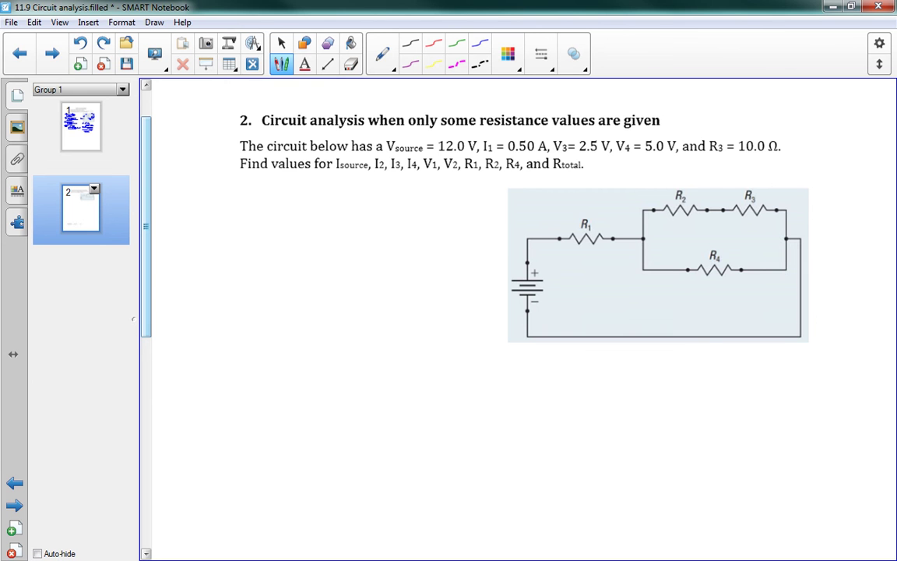
scroll(518, 312, "down", 1)
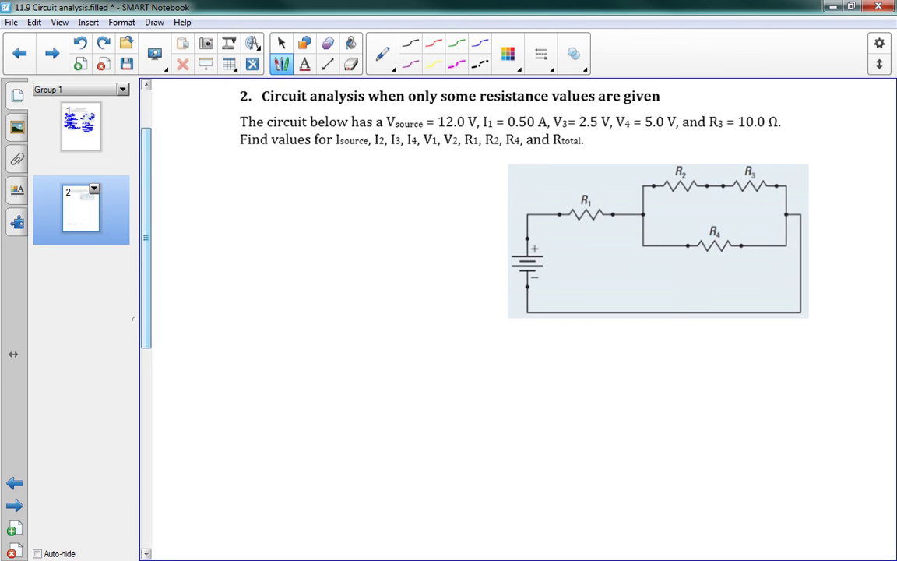
mouse_move(181, 180)
left_mouse_down()
mouse_move(183, 203)
mouse_move(182, 182)
mouse_move(209, 200)
mouse_move(215, 185)
left_mouse_up()
left_click_drag(228, 190, 216, 210)
left_click_drag(211, 210, 211, 222)
left_click_drag(207, 222, 217, 222)
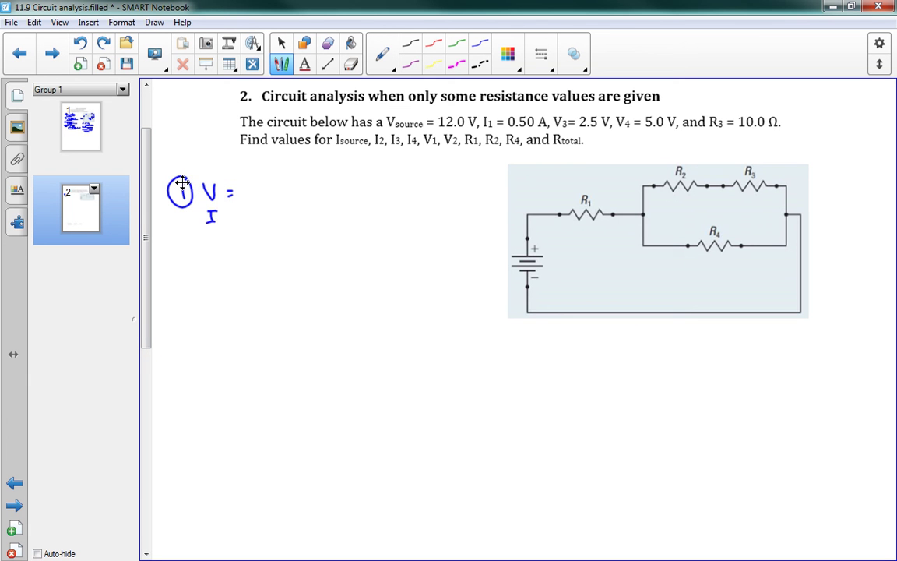
key("ctrl+z")
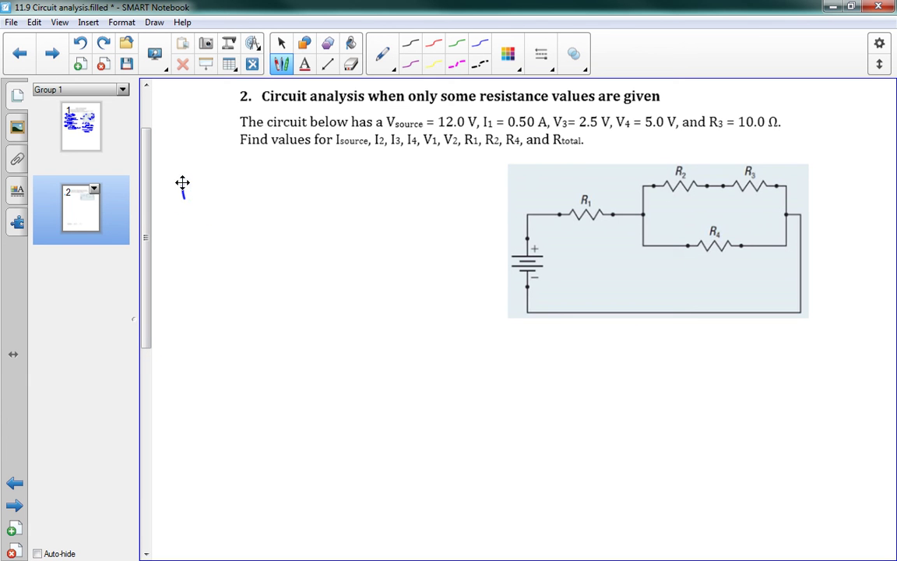
- Write a circled 1 block with V =, I = and R = lines
mouse_move(186, 177)
left_mouse_down()
mouse_move(187, 206)
mouse_move(187, 176)
left_mouse_up()
mouse_move(210, 183)
left_mouse_down()
mouse_move(216, 196)
mouse_move(227, 183)
left_mouse_up()
mouse_move(240, 189)
left_mouse_down()
mouse_move(248, 194)
mouse_move(230, 217)
left_mouse_up()
left_click_drag(224, 217, 229, 231)
left_click_drag(240, 222, 248, 227)
mouse_move(221, 259)
left_mouse_down()
mouse_move(230, 250)
mouse_move(233, 265)
left_mouse_up()
left_click_drag(243, 254, 250, 259)
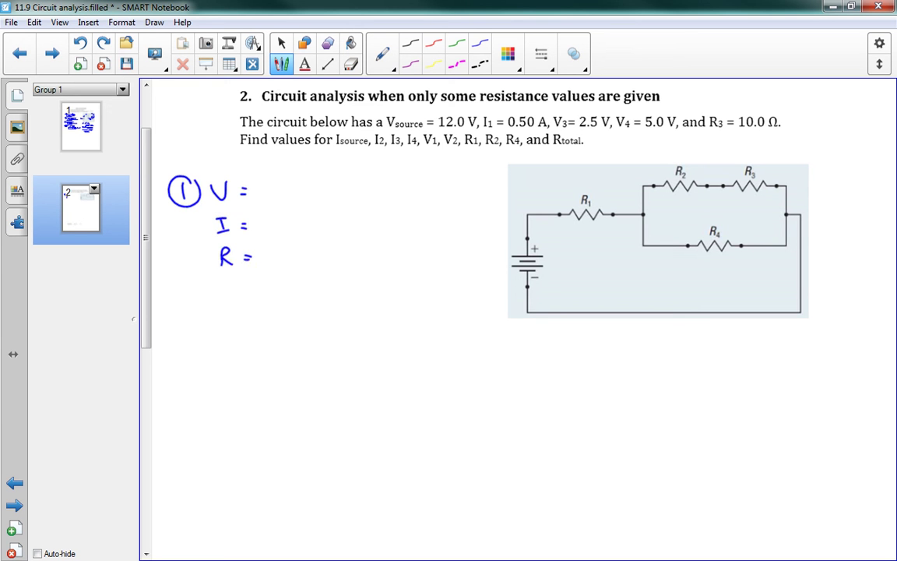
left_click_drag(146, 235, 146, 267)
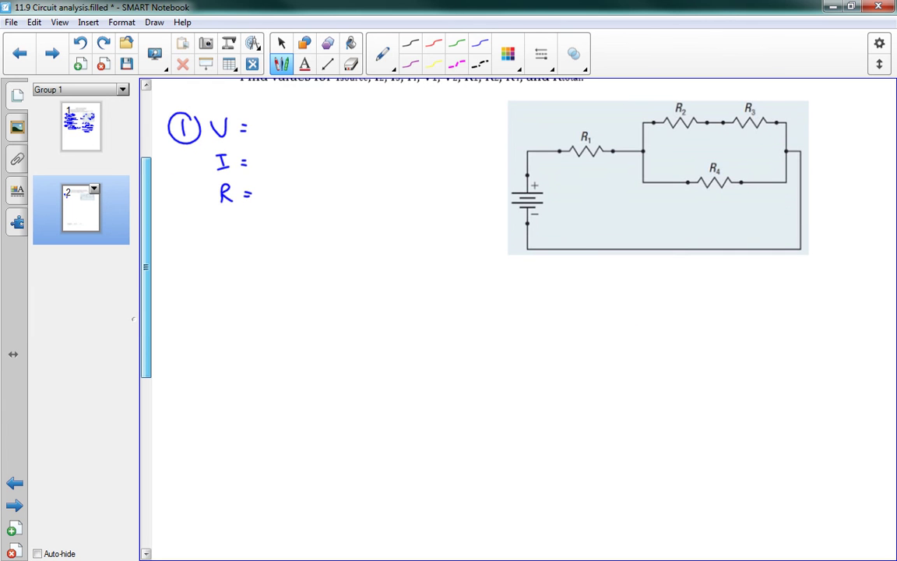
- Write a circled 2 block with V =, I = and R = lines
mouse_move(179, 231)
left_mouse_down()
mouse_move(191, 248)
mouse_move(180, 225)
mouse_move(249, 235)
left_mouse_up()
mouse_move(240, 241)
left_mouse_down()
mouse_move(249, 240)
mouse_move(225, 277)
left_mouse_up()
left_click_drag(220, 278, 248, 268)
mouse_move(242, 272)
left_mouse_down()
mouse_move(225, 294)
mouse_move(252, 295)
left_mouse_up()
left_click_drag(243, 302, 253, 303)
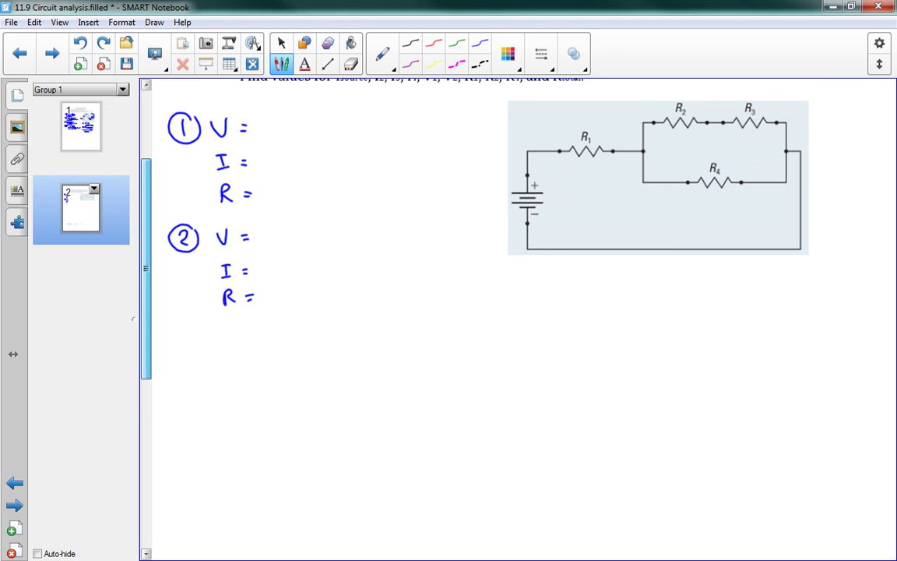
scroll(518, 312, "down", 3)
- Write a circled 3 block with V =, I = and R = lines
mouse_move(179, 258)
left_mouse_down()
mouse_move(189, 283)
mouse_move(195, 257)
mouse_move(253, 264)
left_mouse_up()
mouse_move(244, 269)
left_mouse_down()
mouse_move(253, 269)
mouse_move(225, 306)
left_mouse_up()
left_click_drag(220, 306, 255, 298)
mouse_move(248, 303)
left_mouse_down()
mouse_move(224, 338)
mouse_move(230, 327)
mouse_move(234, 339)
mouse_move(258, 330)
left_mouse_up()
left_click_drag(249, 336, 258, 337)
scroll(467, 312, "down", 5)
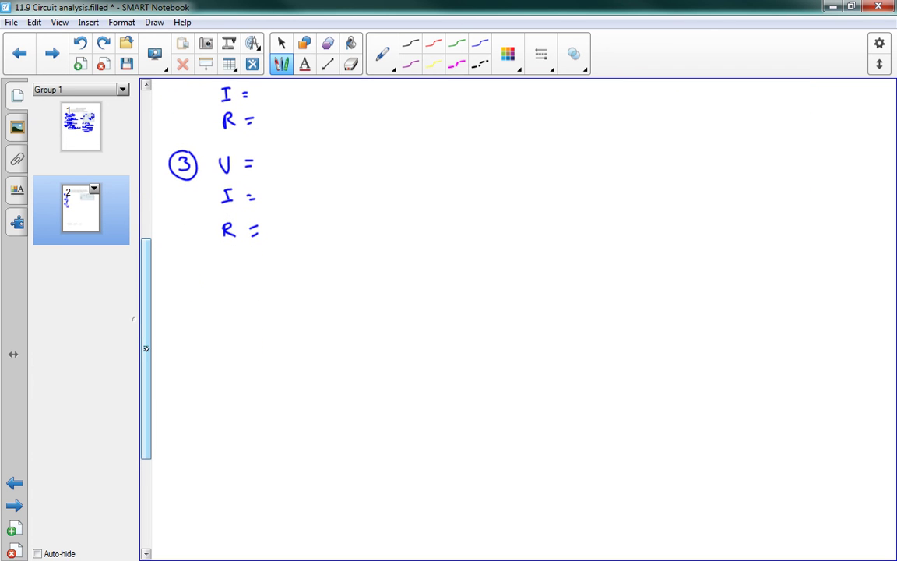
- Write a circled 4 block with V =, I = and R = lines
left_click_drag(180, 257, 186, 274)
mouse_move(184, 252)
left_mouse_down()
mouse_move(175, 275)
mouse_move(231, 262)
mouse_move(256, 264)
left_mouse_up()
mouse_move(248, 269)
left_mouse_down()
mouse_move(257, 269)
mouse_move(227, 309)
left_mouse_up()
left_click_drag(222, 309, 259, 299)
mouse_move(250, 306)
left_mouse_down()
mouse_move(261, 304)
mouse_move(232, 327)
mouse_move(234, 340)
mouse_move(263, 330)
left_mouse_up()
left_click_drag(251, 338, 263, 338)
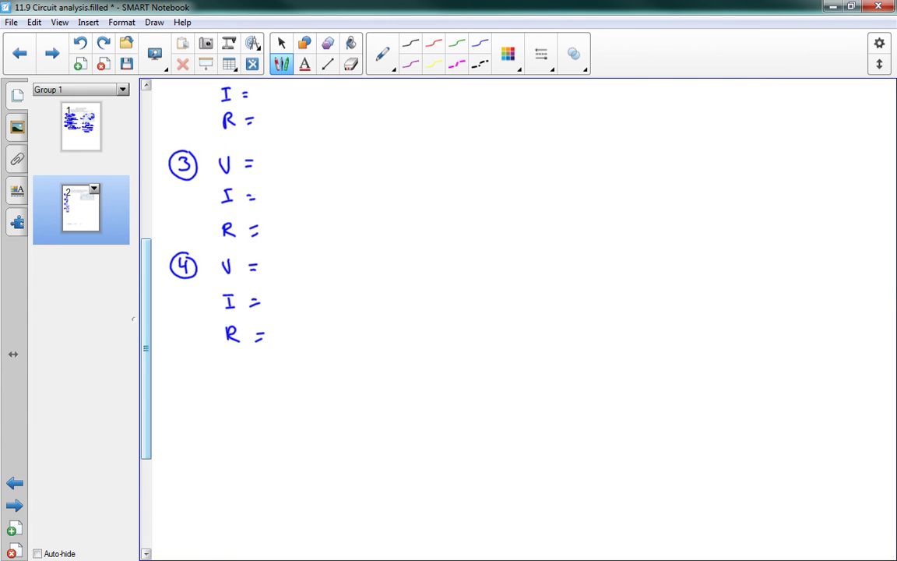
left_click_drag(148, 292, 147, 346)
- Handwrite the heading Total below block 4
mouse_move(178, 250)
left_mouse_down()
mouse_move(192, 249)
mouse_move(187, 267)
left_mouse_up()
left_click_drag(198, 258, 207, 267)
mouse_move(201, 257)
left_mouse_down()
mouse_move(228, 267)
mouse_move(167, 265)
mouse_move(237, 249)
mouse_move(261, 270)
mouse_move(269, 253)
mouse_move(274, 272)
mouse_move(310, 266)
left_mouse_up()
left_click(232, 254)
- Write Vsource = and Isource = lines beside Total
mouse_move(316, 266)
left_mouse_down()
mouse_move(325, 273)
mouse_move(350, 262)
left_mouse_up()
left_click_drag(344, 266, 349, 266)
mouse_move(261, 293)
left_mouse_down()
mouse_move(265, 306)
mouse_move(305, 300)
left_mouse_up()
left_click_drag(314, 301, 312, 306)
left_click_drag(318, 303, 351, 303)
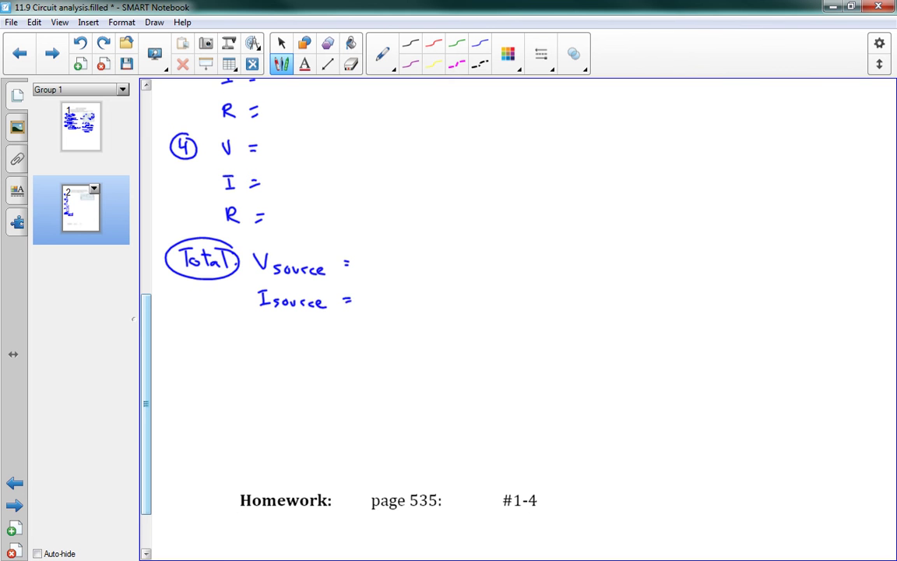
- Add an RTotal = line below Isource
scroll(305, 271, "down", 1)
mouse_move(259, 305)
left_mouse_down()
mouse_move(260, 321)
mouse_move(281, 310)
left_mouse_up()
left_click(282, 314)
mouse_move(275, 309)
left_mouse_down()
mouse_move(275, 322)
mouse_move(286, 315)
mouse_move(295, 324)
left_mouse_up()
left_click_drag(291, 316, 308, 323)
mouse_move(311, 309)
left_mouse_down()
mouse_move(313, 326)
mouse_move(351, 313)
left_mouse_up()
left_click_drag(342, 316, 350, 316)
- Underline Rtotal in the problem statement
scroll(160, 137, "up", 10)
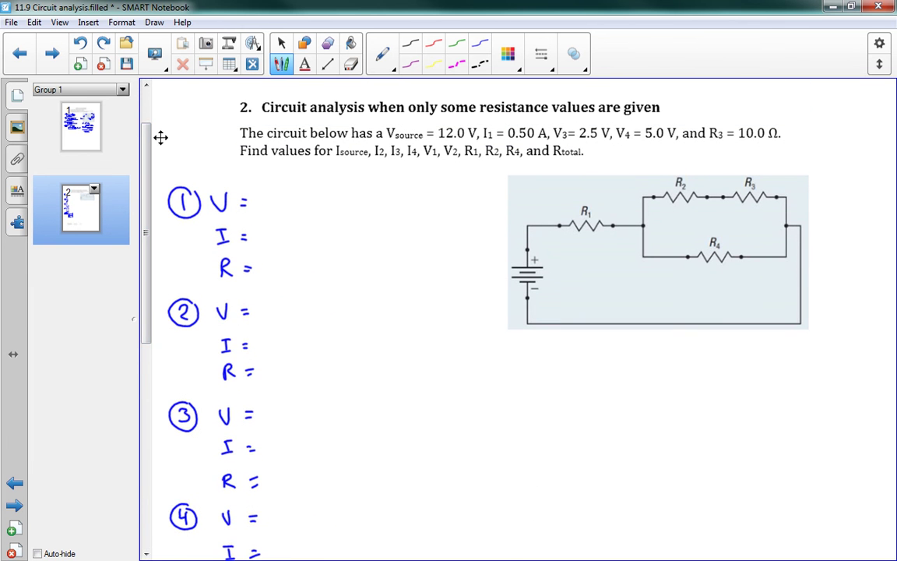
left_click_drag(554, 160, 581, 157)
scroll(161, 137, "down", 1)
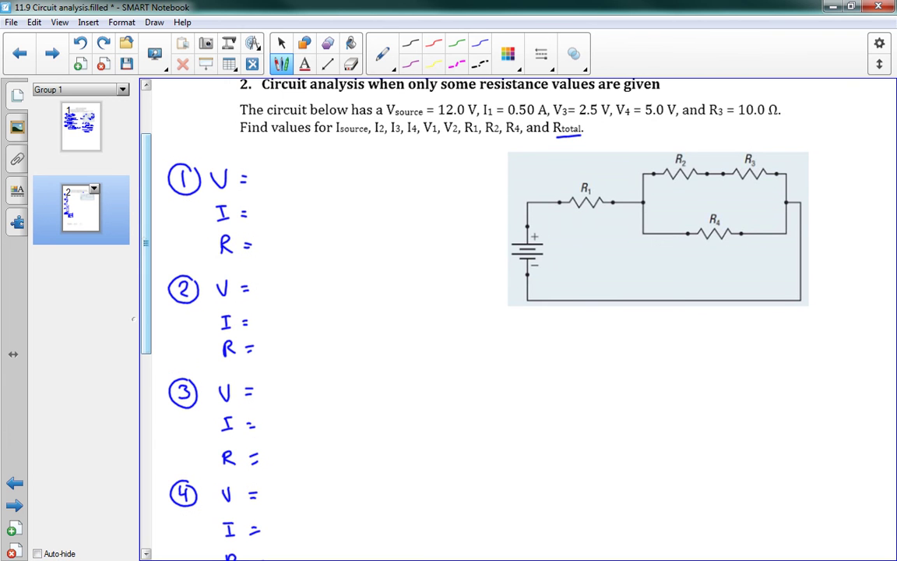
- Write Vsource = 12.0V and item 1's current I = 0.50 A
scroll(147, 344, "down", 10)
mouse_move(363, 315)
left_mouse_down()
mouse_move(391, 331)
mouse_move(405, 317)
mouse_move(428, 314)
left_mouse_up()
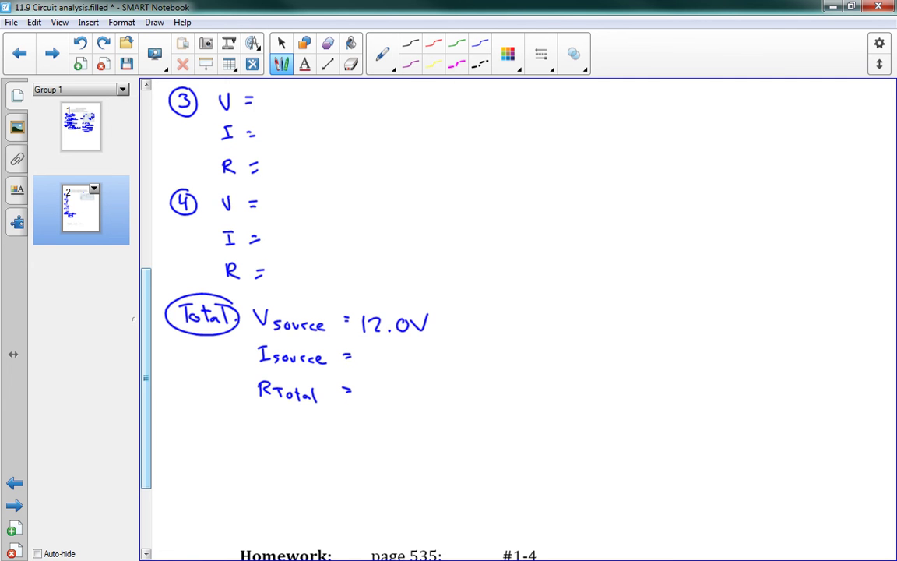
scroll(148, 153, "up", 10)
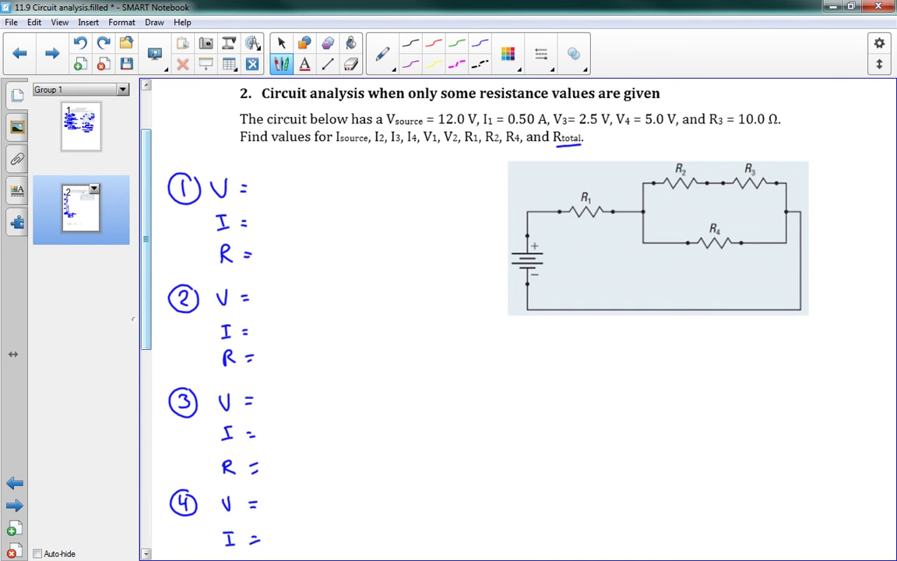
mouse_move(268, 219)
left_mouse_down()
mouse_move(257, 228)
mouse_move(295, 218)
mouse_move(321, 232)
left_mouse_up()
left_click(275, 229)
left_click_drag(310, 226, 318, 225)
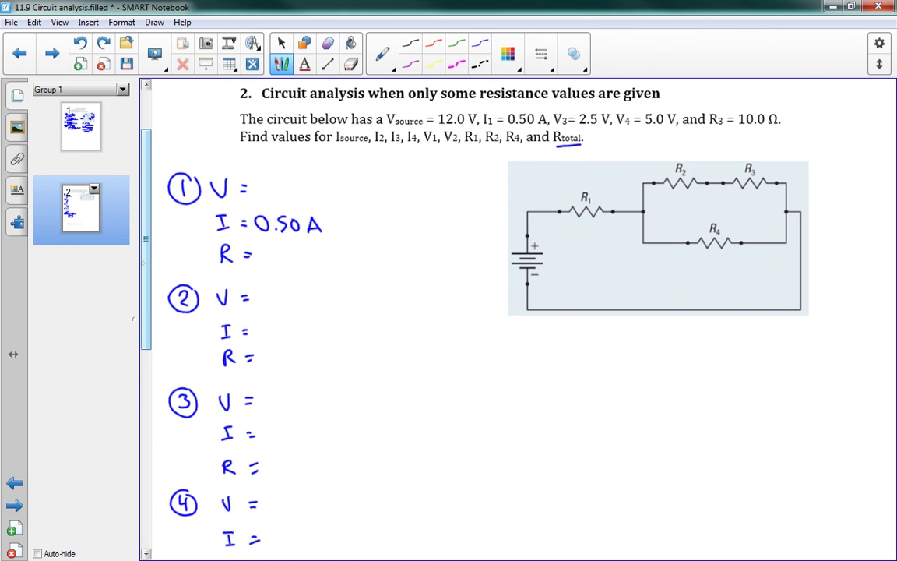
- Write item 3's voltage 2.5V, item 4's voltage 5.0 V and item 3's resistance 10.0 Ω
scroll(275, 279, "down", 3)
left_click(289, 288)
mouse_move(273, 284)
left_mouse_down()
mouse_move(296, 287)
mouse_move(323, 273)
left_mouse_up()
scroll(522, 319, "up", 3)
scroll(436, 312, "down", 4)
left_click_drag(268, 333, 266, 346)
left_click_drag(269, 333, 317, 335)
left_click(283, 345)
scroll(152, 190, "up", 5)
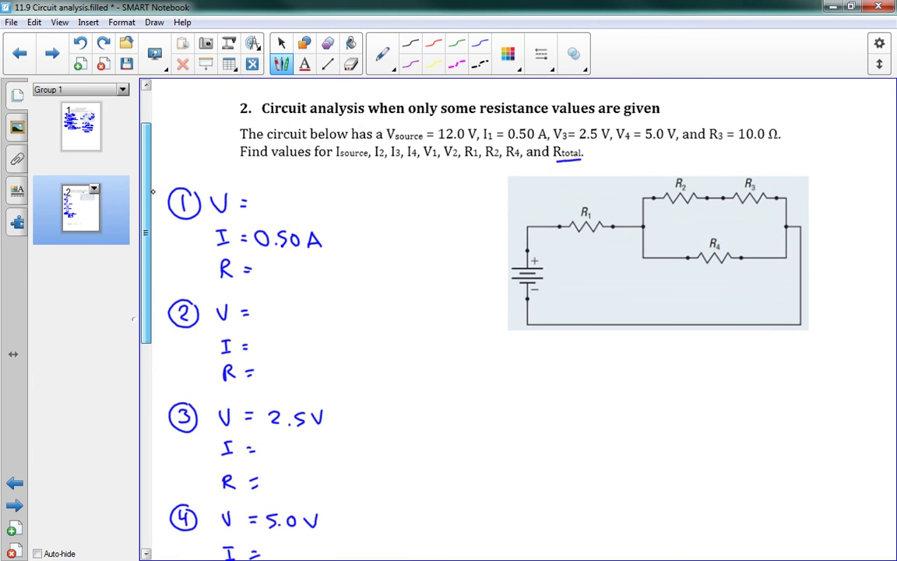
left_click_drag(153, 190, 151, 264)
mouse_move(267, 322)
left_mouse_down()
mouse_move(268, 336)
mouse_move(278, 323)
mouse_move(301, 323)
mouse_move(336, 340)
left_mouse_up()
left_click(290, 335)
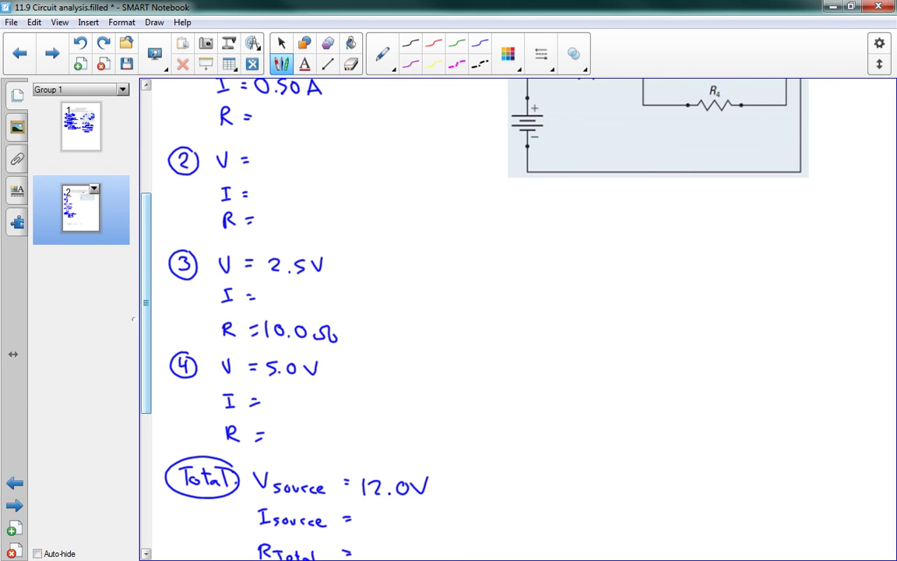
- Write I = V/R = 2.5/10 = 0.25A after item 3's I =
mouse_move(144, 255)
left_mouse_down()
mouse_move(144, 246)
mouse_move(144, 261)
left_mouse_up()
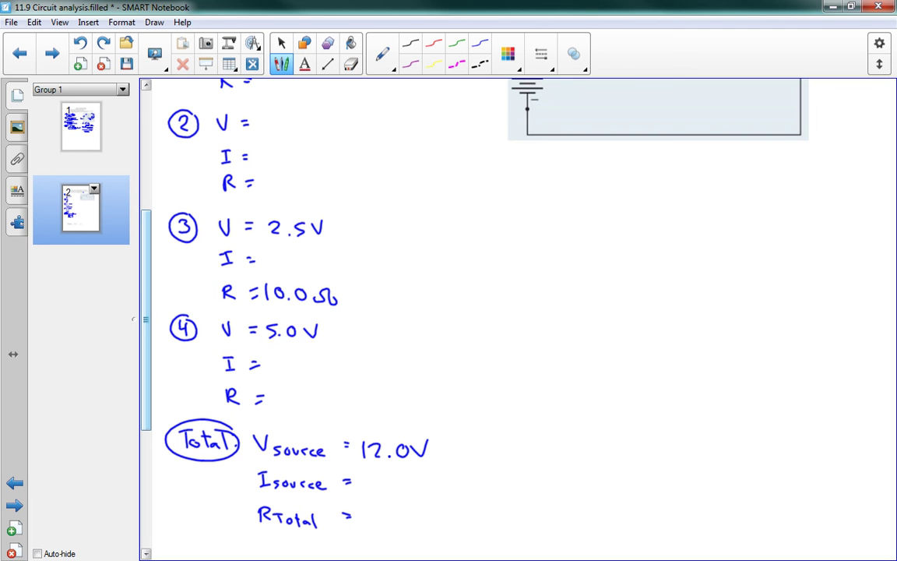
mouse_move(268, 248)
left_mouse_down()
mouse_move(283, 258)
mouse_move(270, 274)
mouse_move(279, 274)
left_mouse_up()
left_click_drag(296, 258, 305, 261)
mouse_move(315, 250)
left_mouse_down()
mouse_move(347, 264)
mouse_move(320, 278)
left_mouse_up()
left_click_drag(334, 269, 363, 267)
left_click_drag(372, 259, 428, 271)
left_click(383, 271)
left_click(441, 268)
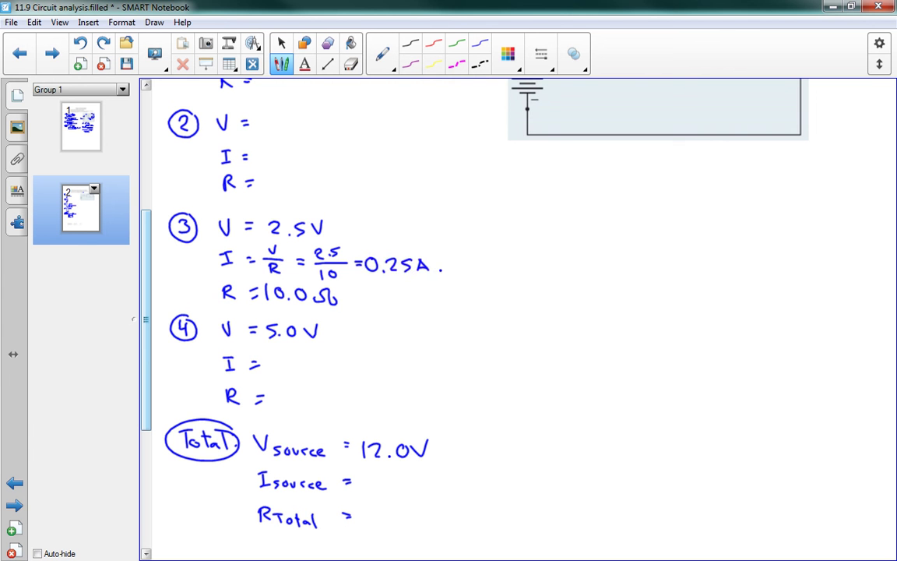
scroll(147, 229, "up", 3)
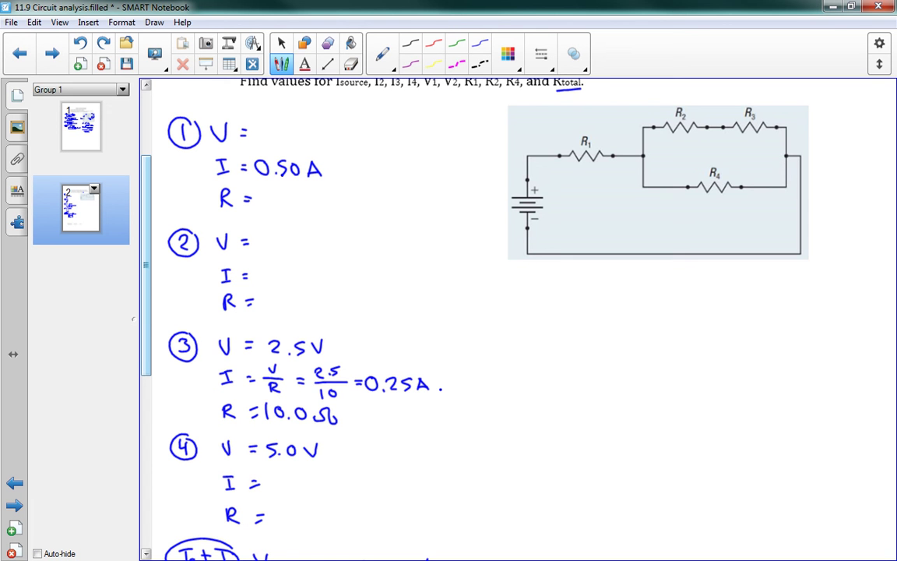
- Draw a brace over R2 and R3, then write and erase a first current for item 2
mouse_move(654, 106)
left_mouse_down()
mouse_move(678, 92)
mouse_move(720, 88)
mouse_move(782, 105)
left_mouse_up()
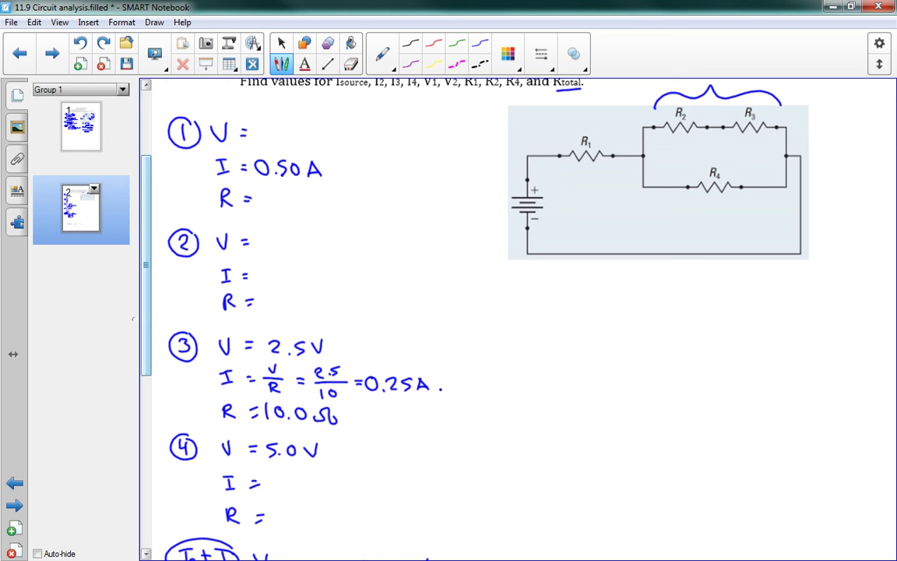
scroll(514, 311, "down", 1)
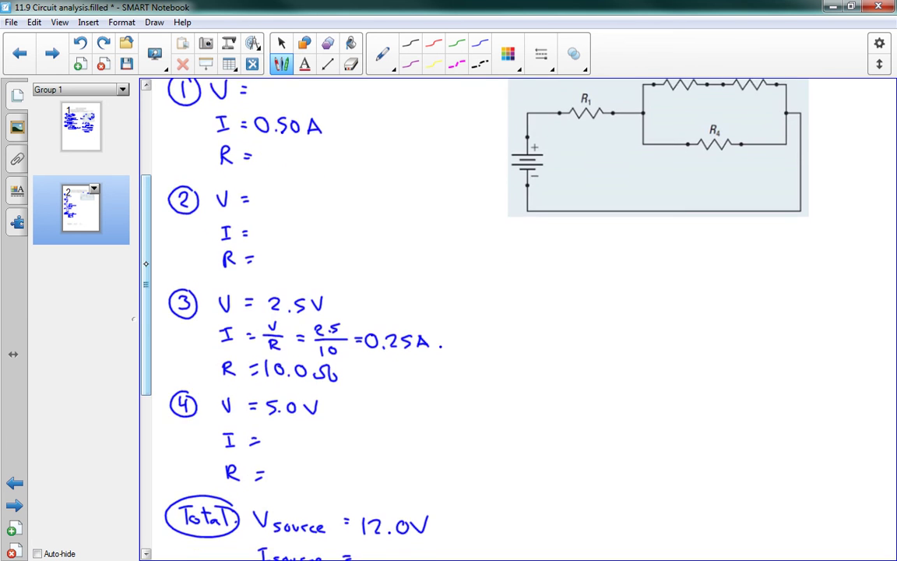
mouse_move(269, 230)
left_mouse_down()
mouse_move(261, 240)
mouse_move(269, 231)
mouse_move(332, 242)
mouse_move(283, 232)
mouse_move(257, 212)
mouse_move(274, 227)
mouse_move(268, 243)
left_mouse_up()
left_click(283, 240)
left_click(351, 64)
left_click(281, 64)
- Write item 2's current as I = I₃ = 0.25A
mouse_move(261, 243)
left_mouse_down()
mouse_move(287, 241)
mouse_move(279, 246)
left_mouse_up()
mouse_move(296, 233)
left_mouse_down()
mouse_move(336, 233)
mouse_move(341, 242)
left_mouse_up()
left_click(326, 241)
left_click_drag(346, 233, 354, 233)
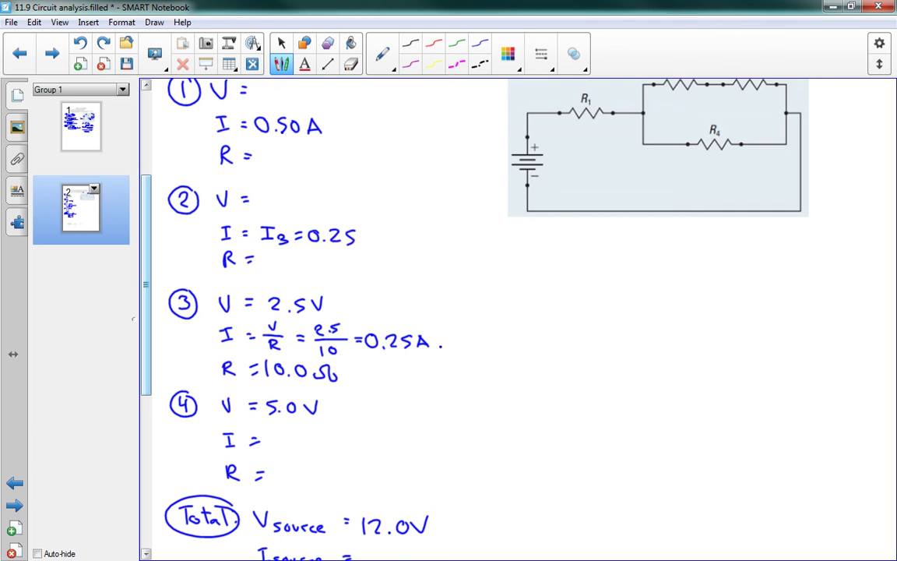
left_click_drag(368, 231, 375, 243)
left_click(387, 241)
scroll(150, 266, "up", 2)
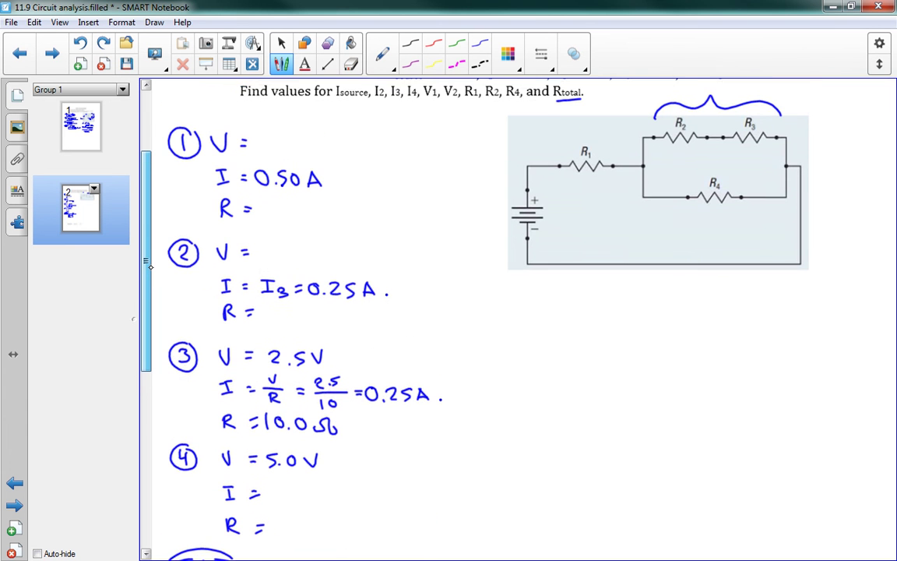
- In the Total section, write I₁ = 0.50A after Isource = in blue ink
left_click_drag(150, 267, 150, 267)
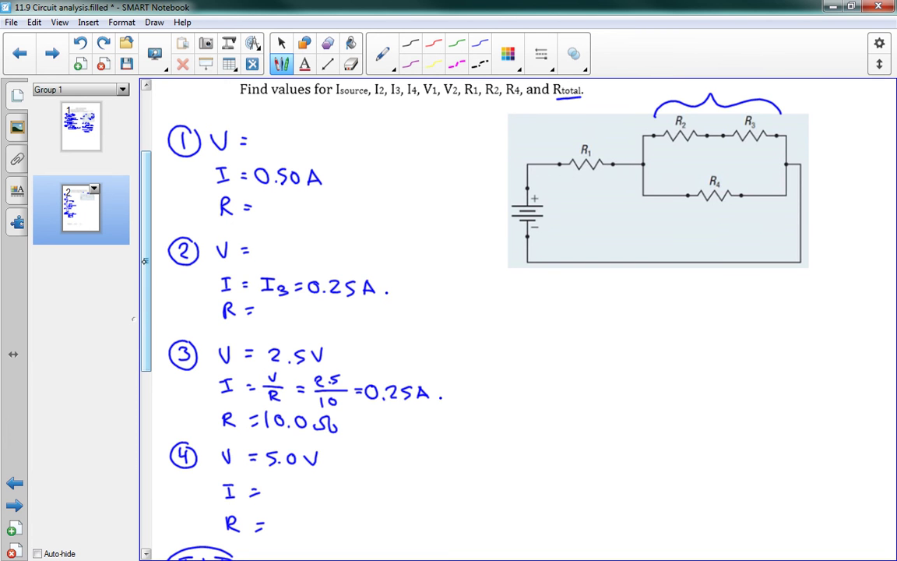
left_click_drag(144, 261, 146, 410)
mouse_move(363, 282)
left_mouse_down()
mouse_move(376, 282)
mouse_move(369, 296)
left_mouse_up()
mouse_move(363, 296)
left_mouse_down()
mouse_move(380, 301)
mouse_move(397, 285)
left_mouse_up()
left_click_drag(390, 291, 408, 285)
mouse_move(419, 294)
left_mouse_down()
mouse_move(443, 285)
mouse_move(463, 292)
left_mouse_up()
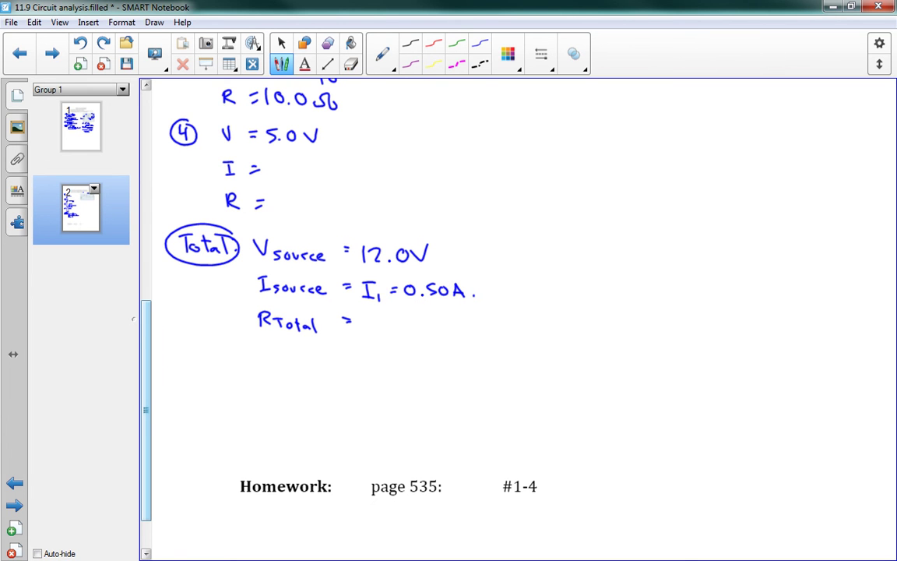
- Write V/I = 12/0.50 = 24 Ω after RTotal =
scroll(518, 312, "down", 1)
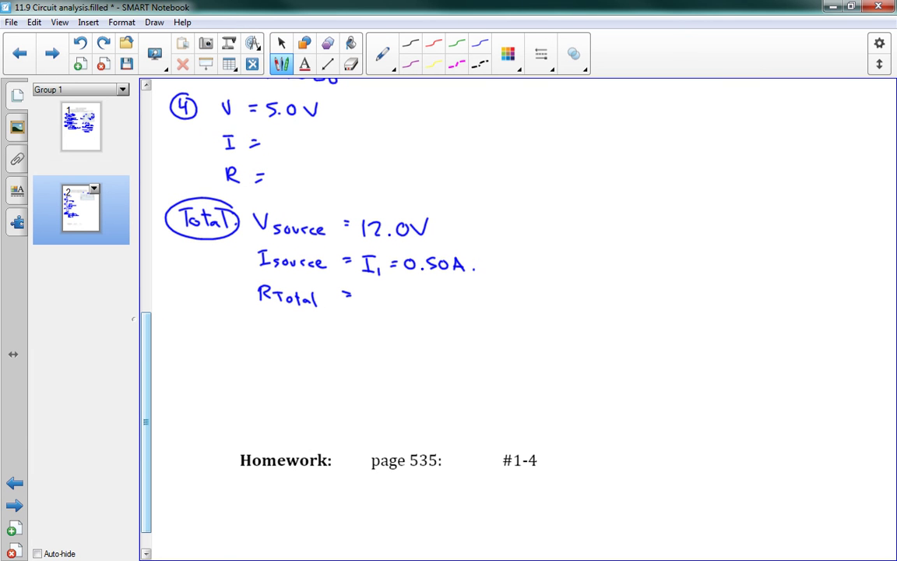
mouse_move(369, 285)
left_mouse_down()
mouse_move(379, 284)
mouse_move(381, 301)
left_mouse_up()
mouse_move(376, 300)
left_mouse_down()
mouse_move(381, 309)
mouse_move(404, 295)
left_mouse_up()
mouse_move(396, 298)
left_mouse_down()
mouse_move(447, 298)
mouse_move(421, 303)
mouse_move(434, 313)
mouse_move(466, 303)
left_mouse_up()
left_click(430, 311)
left_click_drag(461, 307, 482, 310)
mouse_move(488, 295)
left_mouse_down()
mouse_move(487, 306)
mouse_move(500, 305)
left_mouse_up()
mouse_move(495, 295)
left_mouse_down()
mouse_move(496, 311)
mouse_move(512, 295)
mouse_move(521, 309)
left_mouse_up()
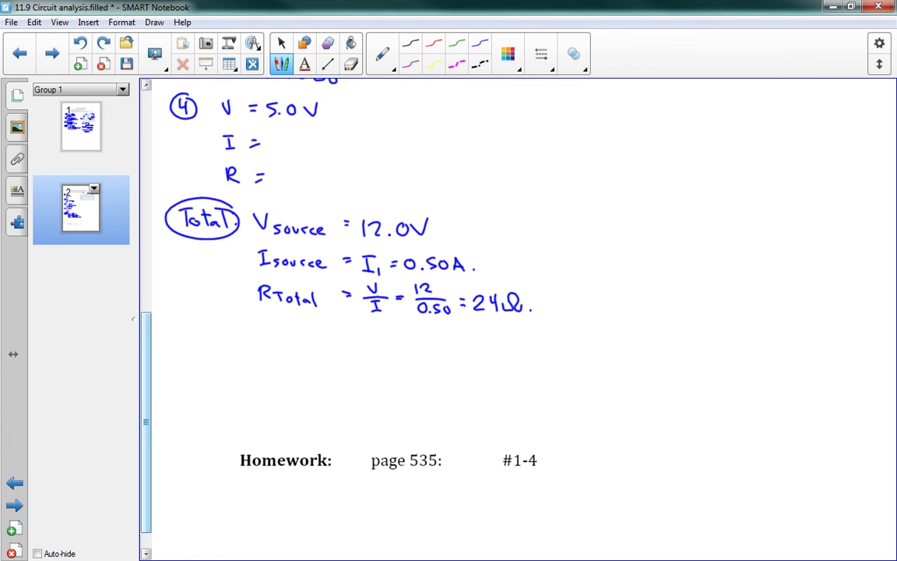
scroll(517, 319, "up", 3)
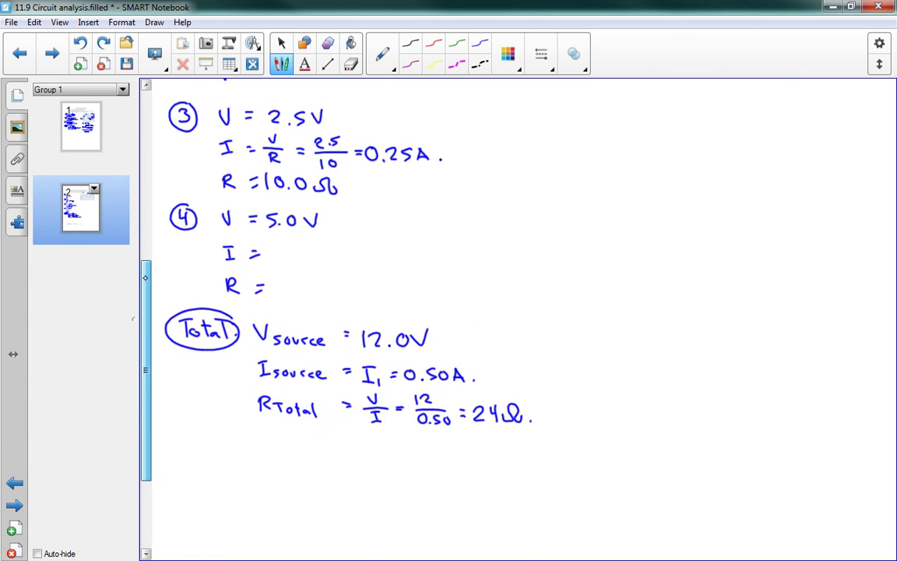
scroll(518, 320, "up", 6)
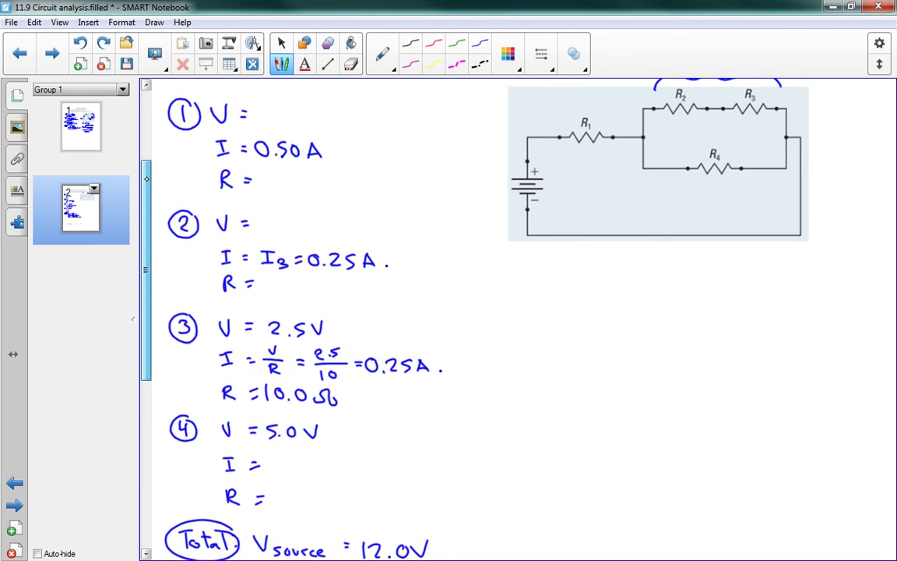
scroll(518, 319, "up", 1)
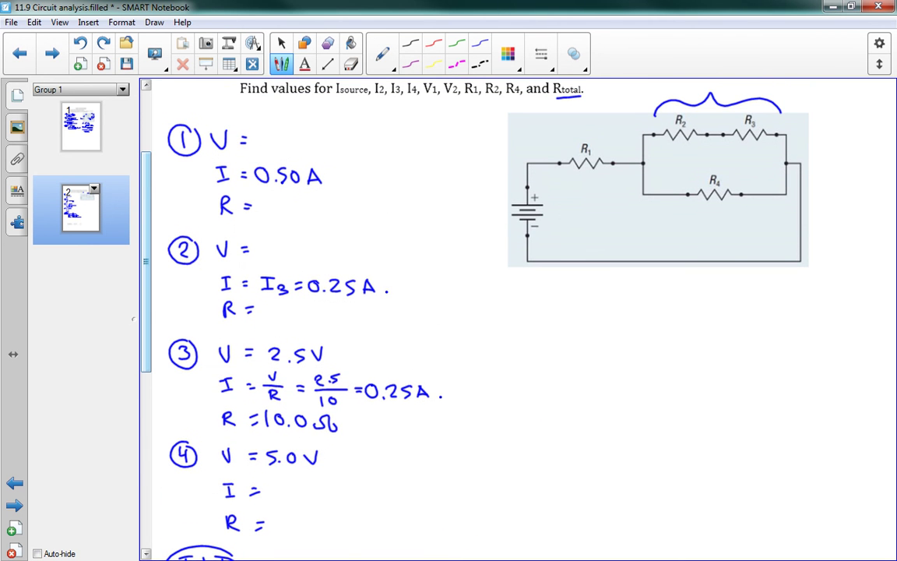
scroll(518, 319, "down", 1)
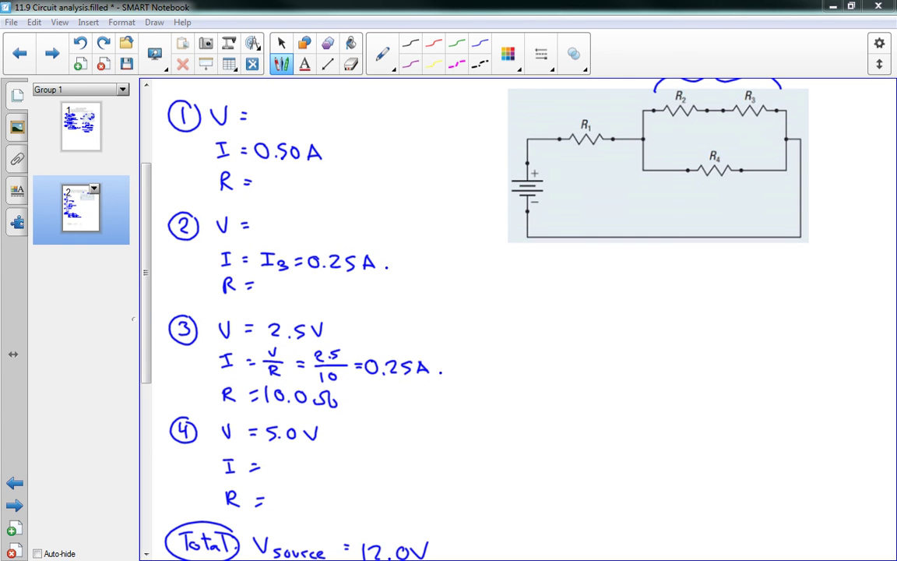
scroll(143, 220, "up", 1)
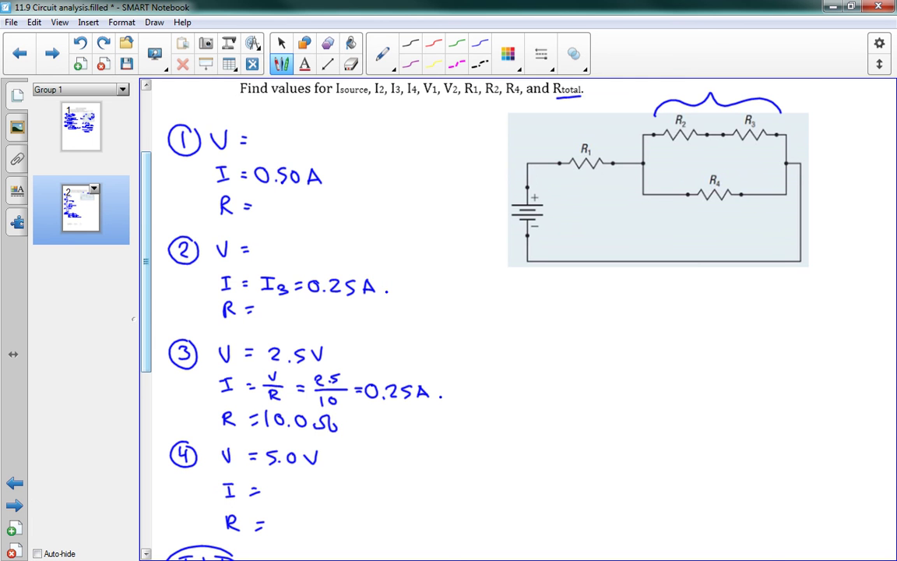
- Label 5.0V below R4 and 5.0 V above the brace over R2 and R3
scroll(518, 319, "down", 1)
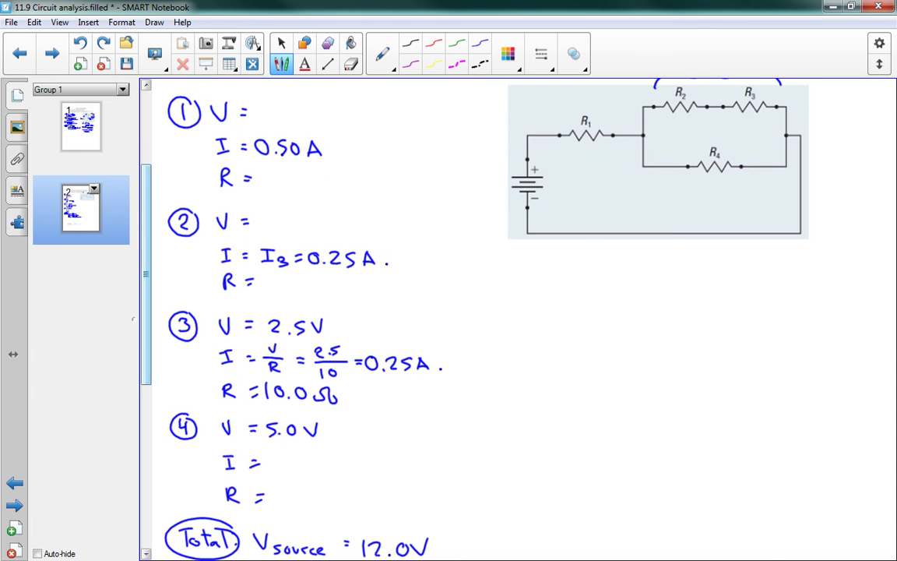
mouse_move(708, 176)
left_mouse_down()
mouse_move(698, 189)
mouse_move(740, 176)
left_mouse_up()
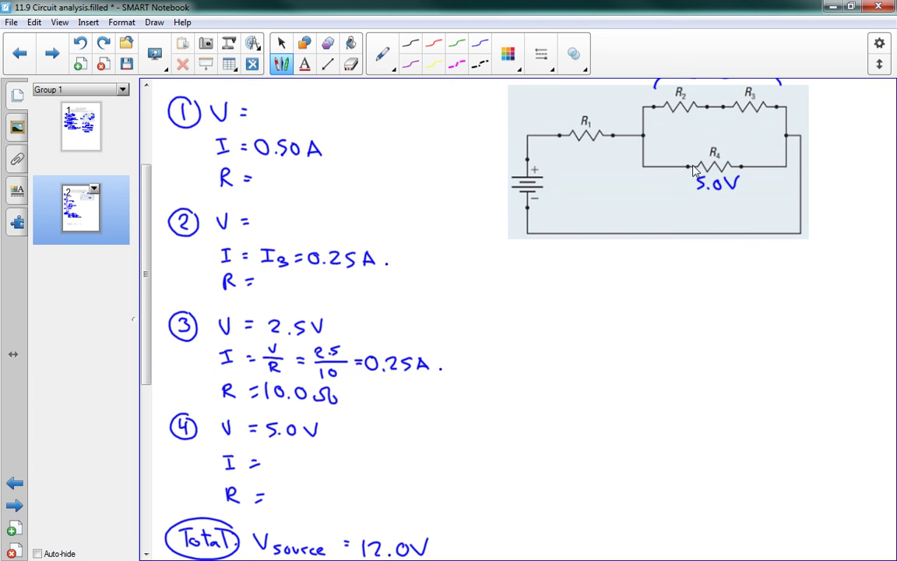
left_click_drag(145, 242, 143, 215)
mouse_move(698, 115)
left_mouse_down()
mouse_move(691, 125)
mouse_move(732, 116)
left_mouse_up()
left_click(705, 125)
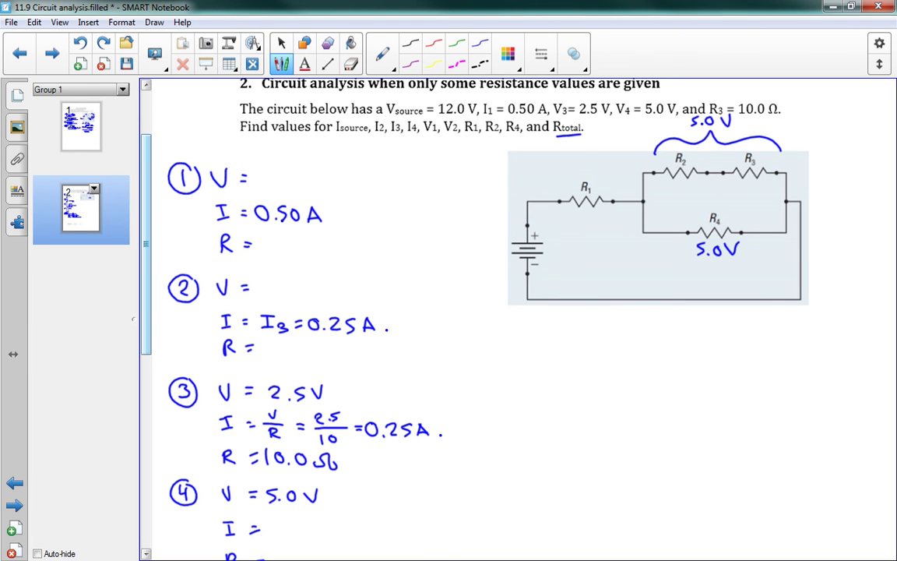
- Write 2.5V beneath R3 and beneath R2 on the circuit
mouse_move(736, 186)
left_mouse_down()
mouse_move(746, 194)
mouse_move(778, 183)
left_mouse_up()
left_click(750, 193)
mouse_move(663, 186)
left_mouse_down()
mouse_move(673, 196)
mouse_move(701, 185)
left_mouse_up()
left_click(677, 194)
left_click(707, 194)
- Write 5.0V − V₃ = 2.5V after V = in item 2
scroll(514, 312, "down", 1)
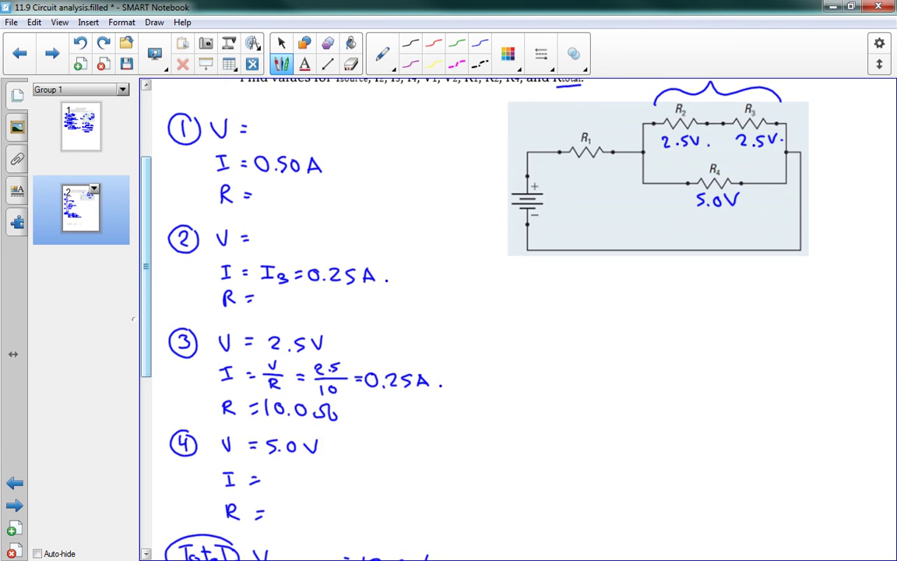
mouse_move(262, 234)
left_mouse_down()
mouse_move(261, 243)
mouse_move(282, 237)
left_mouse_up()
left_click(273, 242)
mouse_move(288, 236)
left_mouse_down()
mouse_move(323, 233)
mouse_move(326, 247)
mouse_move(342, 237)
left_mouse_up()
left_click_drag(334, 241, 343, 241)
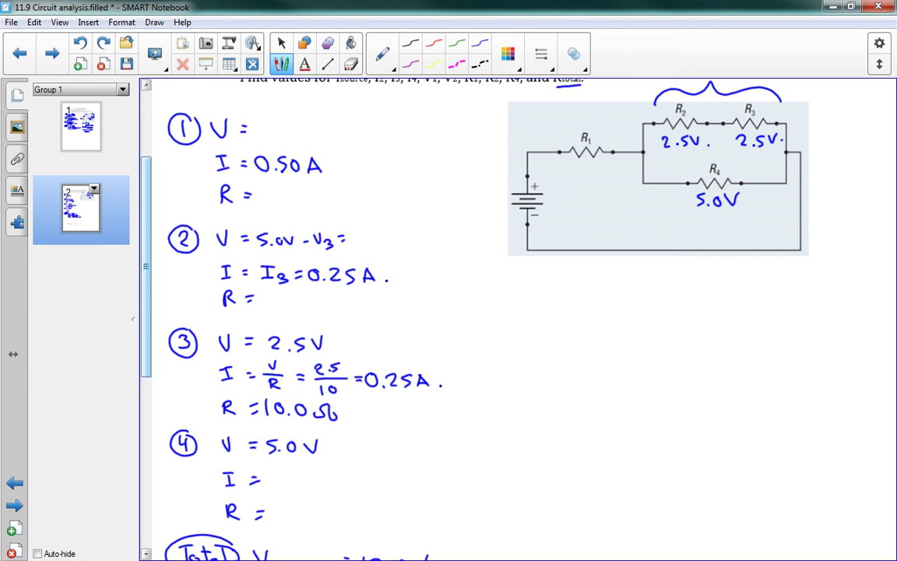
left_click_drag(353, 234, 373, 241)
left_click(367, 242)
left_click_drag(373, 233, 394, 233)
left_click(401, 241)
- Write V/I = 2.5/0.25 = 10 Ω after R = in item 2
left_click_drag(145, 265, 145, 287)
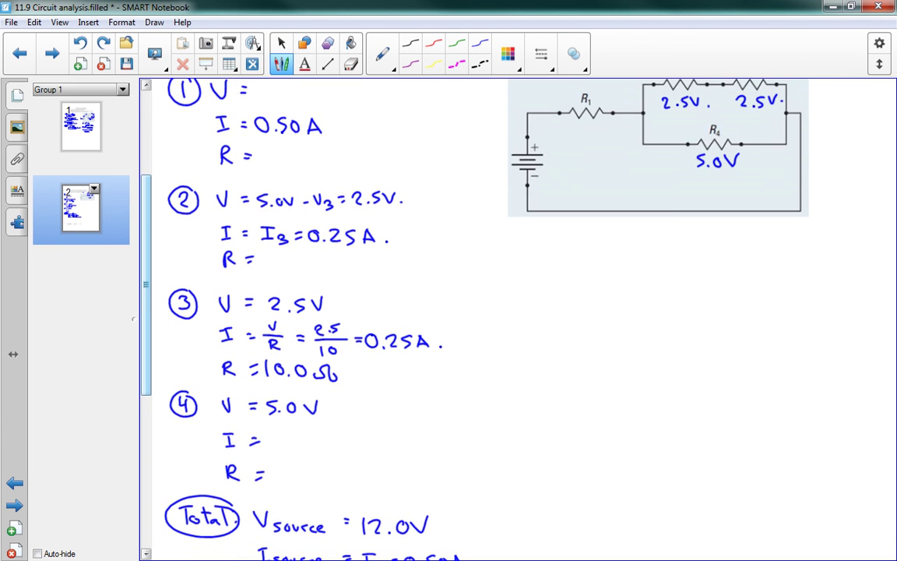
left_click_drag(262, 251, 277, 266)
left_click_drag(271, 266, 271, 277)
left_click_drag(266, 276, 295, 263)
mouse_move(288, 268)
left_mouse_down()
mouse_move(307, 256)
mouse_move(309, 265)
left_mouse_up()
left_click_drag(312, 265, 333, 267)
left_click_drag(307, 270, 313, 277)
left_click_drag(314, 271, 321, 271)
left_click_drag(321, 271, 347, 265)
left_click_drag(341, 268, 347, 269)
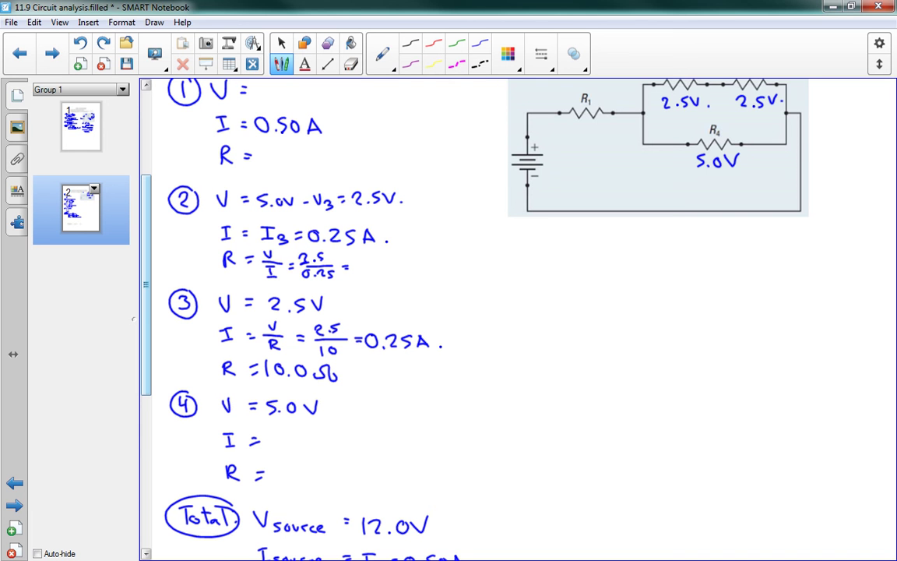
mouse_move(361, 262)
left_mouse_down()
mouse_move(362, 275)
mouse_move(393, 258)
mouse_move(406, 273)
left_mouse_up()
left_click_drag(145, 226, 145, 197)
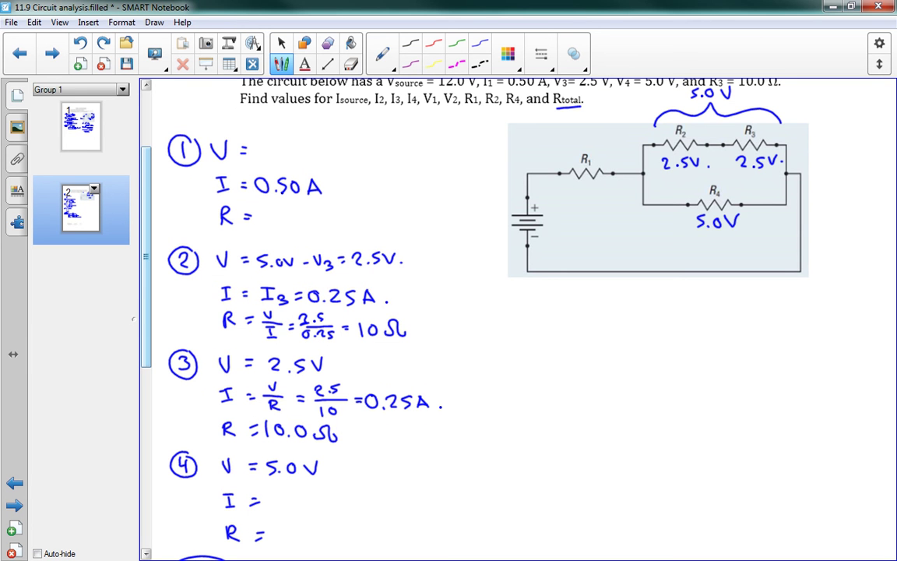
- Label 12V beside the battery and 7.0V above R1 on the circuit
mouse_move(551, 221)
left_mouse_down()
mouse_move(553, 232)
mouse_move(584, 220)
left_mouse_up()
left_click(589, 230)
mouse_move(559, 133)
left_mouse_down()
mouse_move(566, 145)
mouse_move(600, 133)
left_mouse_up()
left_click(572, 144)
left_click(608, 142)
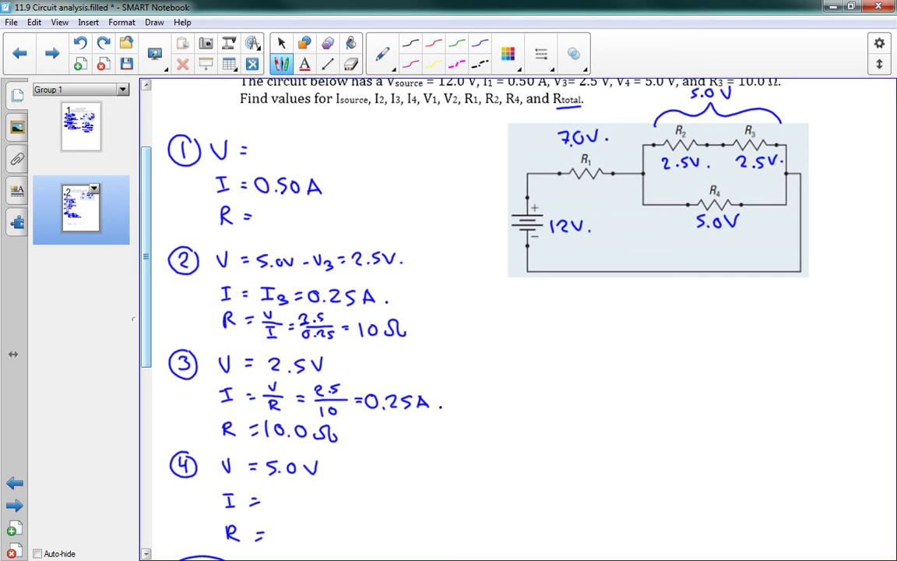
- Write Vsource − V4 = 7.0V after V = in item 1
mouse_move(251, 142)
left_mouse_down()
mouse_move(264, 142)
mouse_move(268, 155)
mouse_move(287, 152)
left_mouse_up()
left_click(288, 156)
left_click_drag(294, 152, 291, 158)
mouse_move(296, 155)
left_mouse_down()
mouse_move(327, 140)
mouse_move(335, 157)
left_mouse_up()
mouse_move(334, 152)
left_mouse_down()
mouse_move(334, 161)
mouse_move(352, 146)
left_mouse_up()
left_click_drag(344, 152, 353, 151)
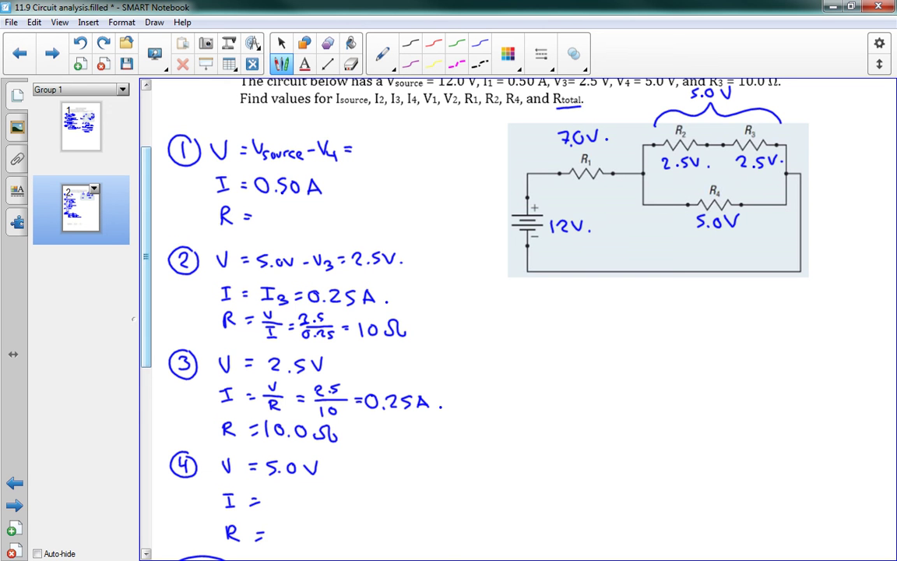
mouse_move(361, 143)
left_mouse_down()
mouse_move(363, 155)
mouse_move(401, 143)
left_mouse_up()
left_click(374, 153)
left_click(407, 154)
- Write V/I = 7.0/0.5 = 14 Ω after R = in item 1
mouse_move(261, 204)
left_mouse_down()
mouse_move(271, 203)
mouse_move(266, 229)
mouse_move(314, 220)
mouse_move(328, 208)
left_mouse_up()
left_click(287, 217)
left_click(320, 220)
mouse_move(302, 224)
left_mouse_down()
mouse_move(335, 222)
mouse_move(305, 225)
mouse_move(314, 233)
mouse_move(352, 220)
left_mouse_up()
left_click(312, 233)
left_click_drag(344, 225, 378, 226)
mouse_move(375, 218)
left_mouse_down()
mouse_move(374, 232)
mouse_move(385, 219)
mouse_move(404, 226)
left_mouse_up()
left_click(412, 229)
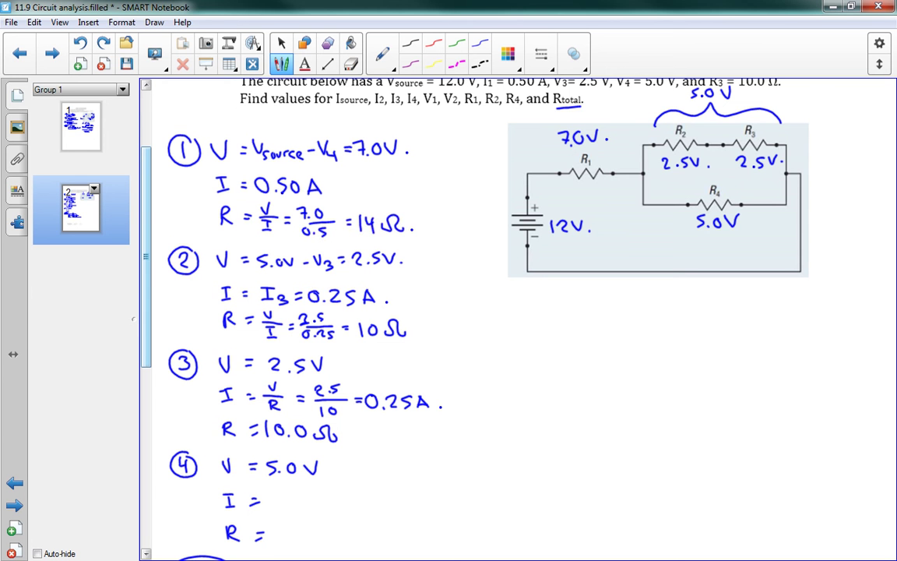
- Draw a brace to the right of the circuit's parallel branches
left_click_drag(145, 256, 143, 263)
right_click(143, 262)
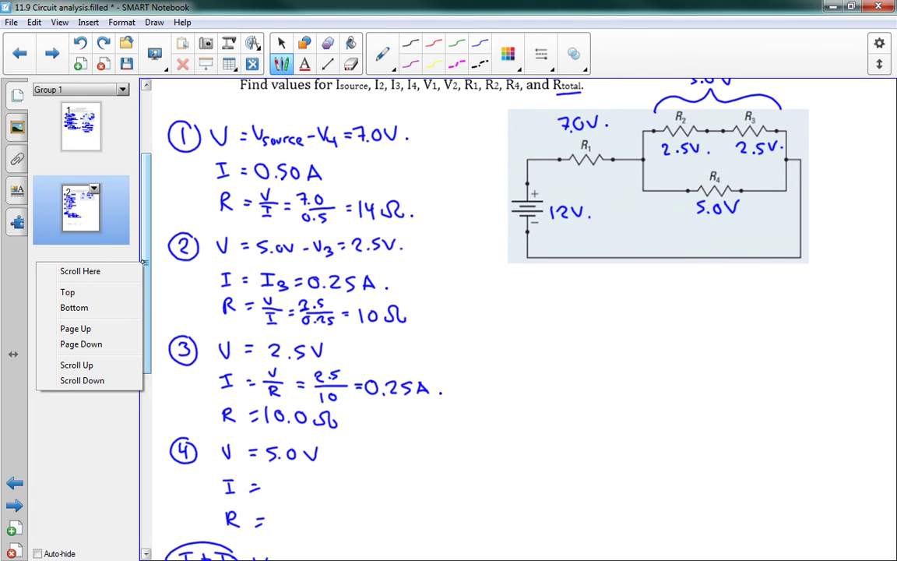
key("Escape")
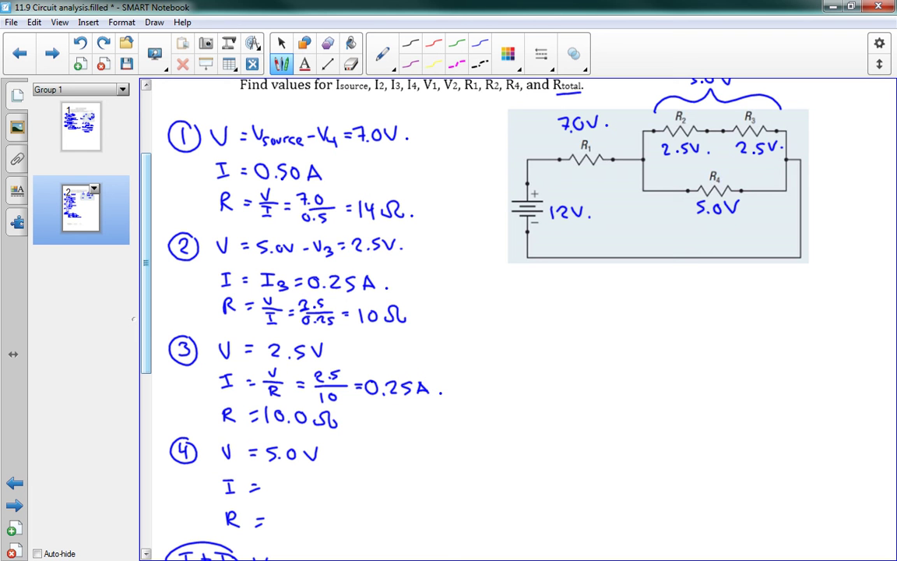
mouse_move(798, 123)
left_mouse_down()
mouse_move(807, 125)
mouse_move(804, 176)
left_mouse_up()
- Write 0.50A under 12V at the battery, below R1, and beside the brace
scroll(141, 292, "down", 5)
left_click_drag(141, 293, 145, 185)
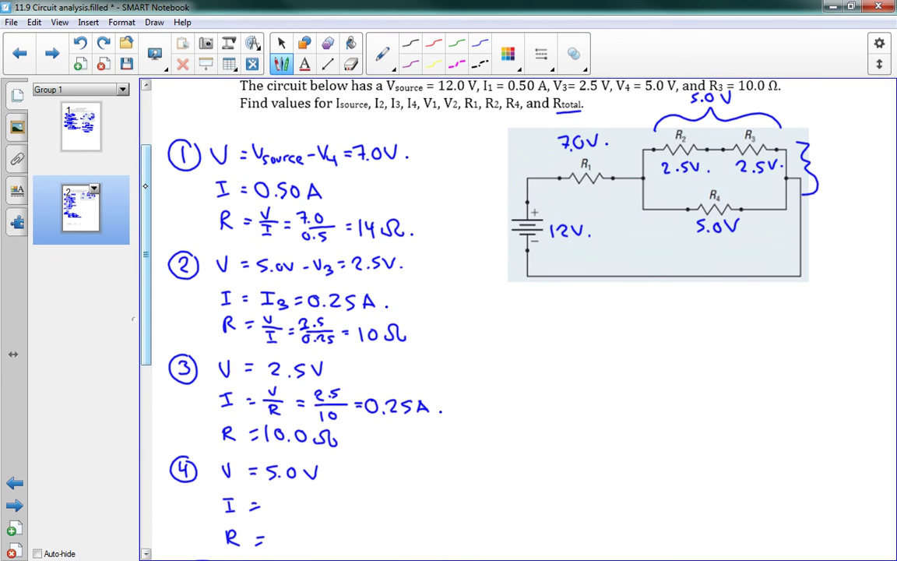
left_click(559, 256)
left_click_drag(553, 248, 602, 260)
left_click_drag(579, 188, 589, 195)
left_click(585, 194)
left_click_drag(602, 188, 618, 197)
left_click_drag(611, 193, 617, 193)
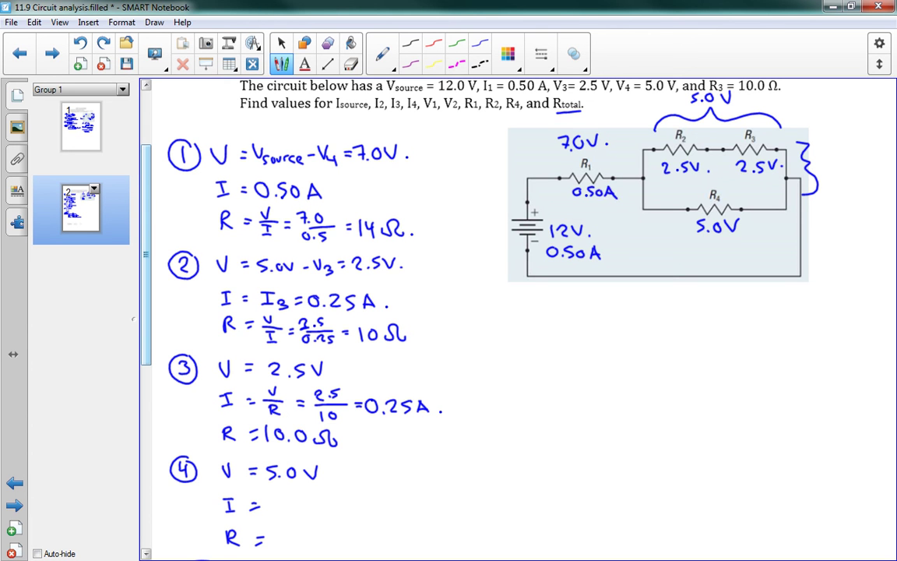
mouse_move(830, 155)
left_mouse_down()
mouse_move(841, 165)
mouse_move(865, 157)
mouse_move(870, 166)
left_mouse_up()
left_click(836, 165)
left_click_drag(862, 162, 869, 162)
left_click(880, 164)
- Write Isource − I2 = after I = in item 4
scroll(151, 318, "down", 3)
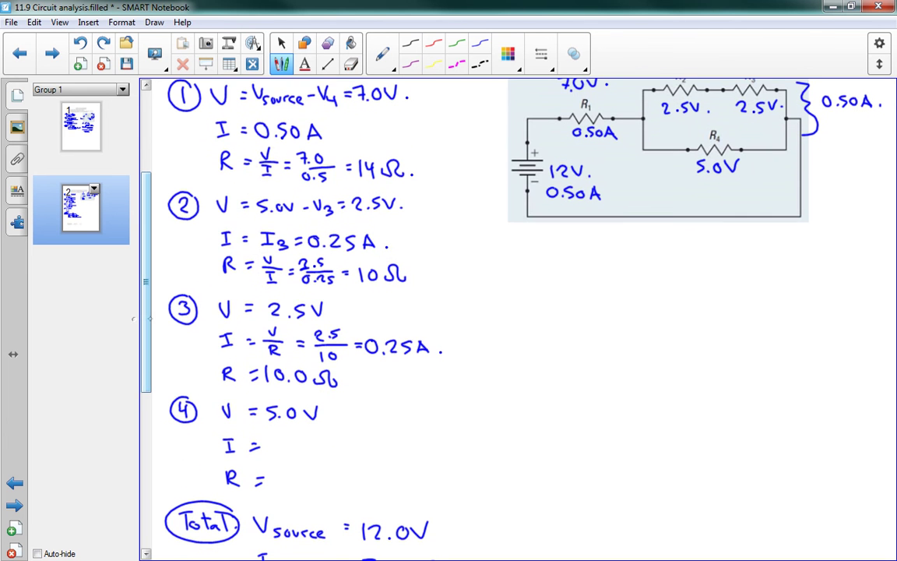
scroll(146, 292, "down", 3)
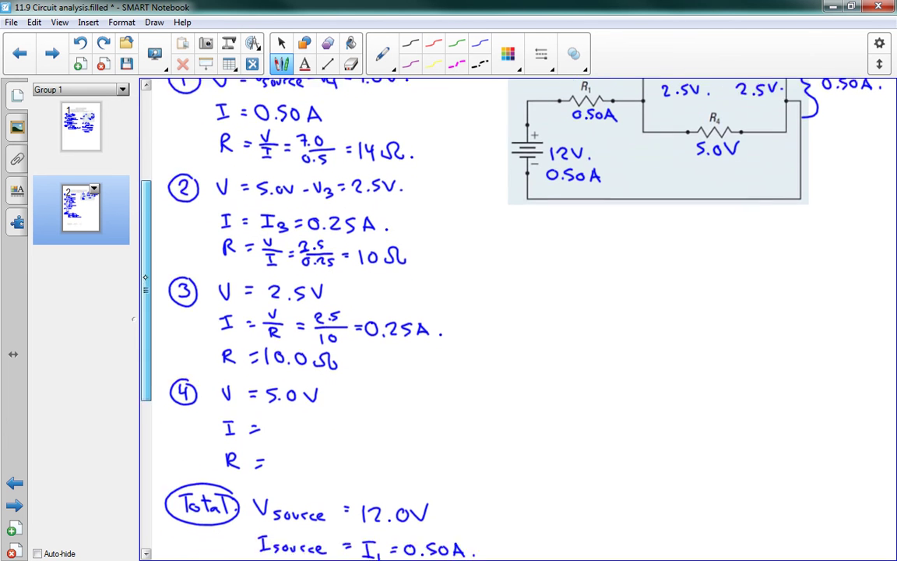
scroll(146, 292, "down", 3)
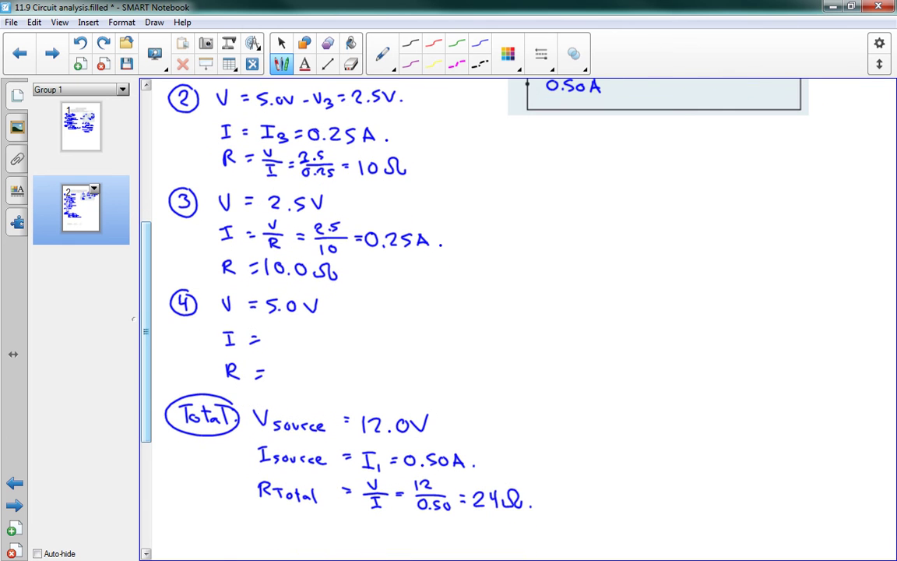
mouse_move(268, 334)
left_mouse_down()
mouse_move(277, 349)
mouse_move(309, 350)
left_mouse_up()
left_click(305, 348)
left_click_drag(310, 351, 369, 334)
mouse_move(362, 336)
left_mouse_down()
mouse_move(362, 348)
mouse_move(380, 350)
mouse_move(398, 337)
left_mouse_up()
left_click_drag(389, 342, 399, 342)
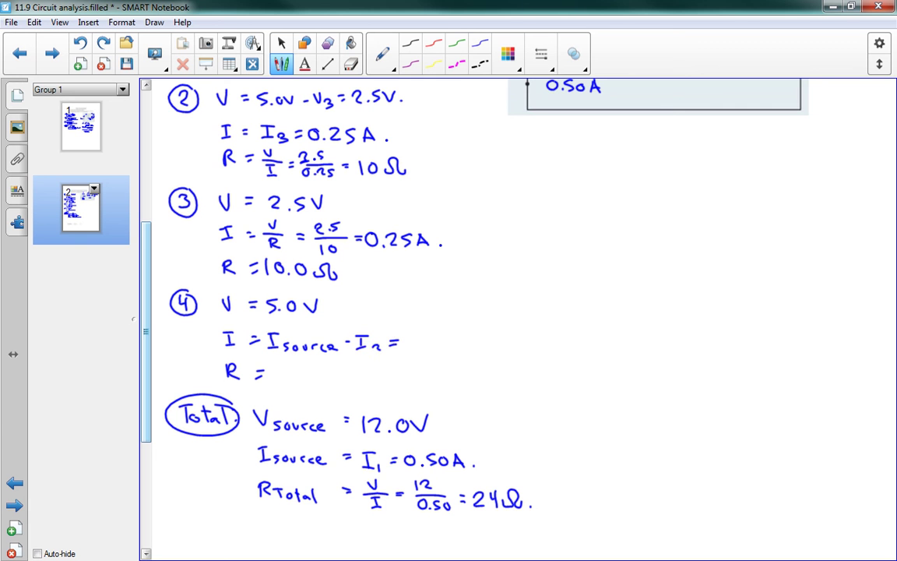
- Continue item 4's current line with 0.5 − 0.25 = 0.25A
scroll(514, 311, "down", 1)
left_click_drag(412, 305, 436, 315)
left_click(430, 308)
mouse_move(446, 311)
left_mouse_down()
mouse_move(472, 315)
mouse_move(496, 307)
left_mouse_up()
left_click(465, 315)
mouse_move(491, 312)
left_mouse_down()
mouse_move(530, 316)
mouse_move(554, 315)
left_mouse_up()
left_click(516, 316)
left_click(564, 315)
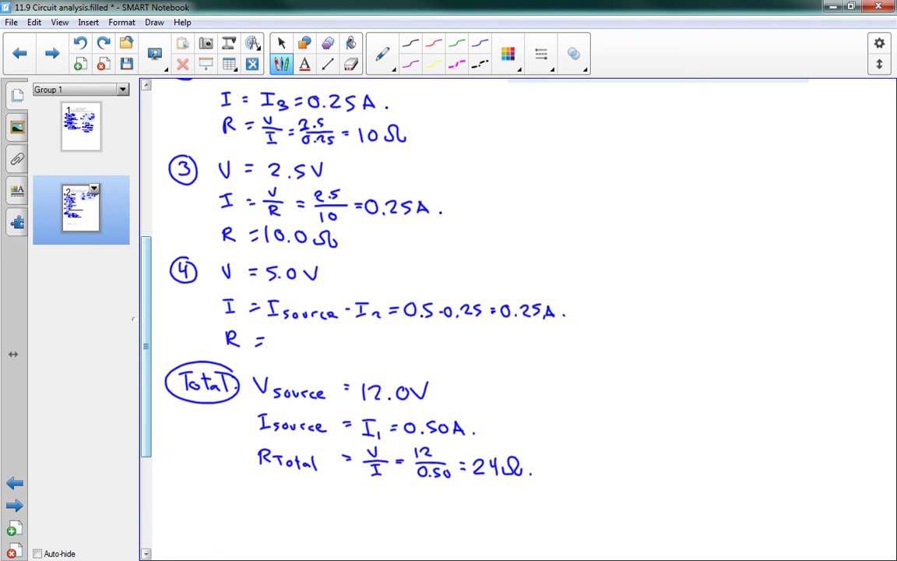
- Write V/I = 5.0/0.25 = 20 Ω after R = in item 4
scroll(147, 325, "down", 1)
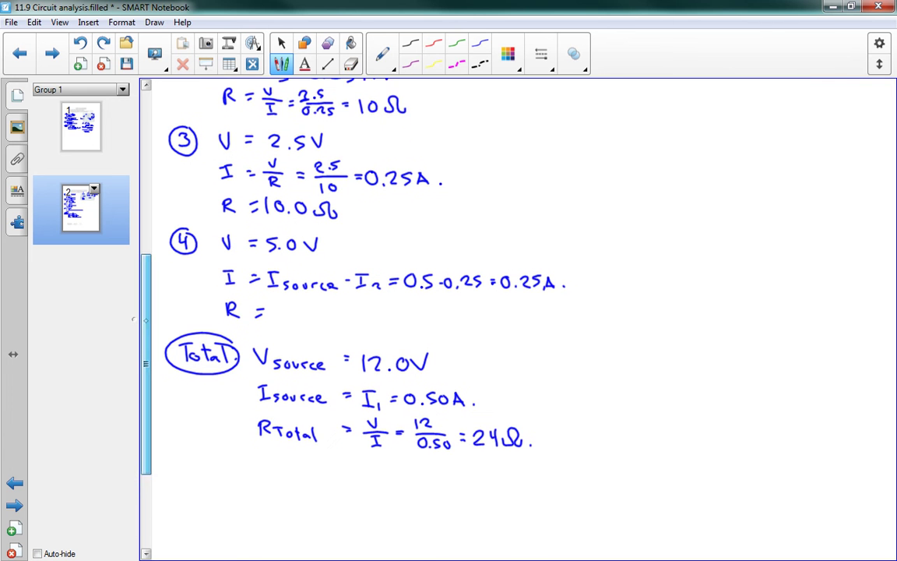
scroll(147, 326, "down", 1)
mouse_move(273, 269)
left_mouse_down()
mouse_move(285, 268)
mouse_move(290, 285)
left_mouse_up()
left_click_drag(282, 286, 282, 295)
left_click_drag(277, 295, 310, 282)
left_click_drag(304, 286, 310, 286)
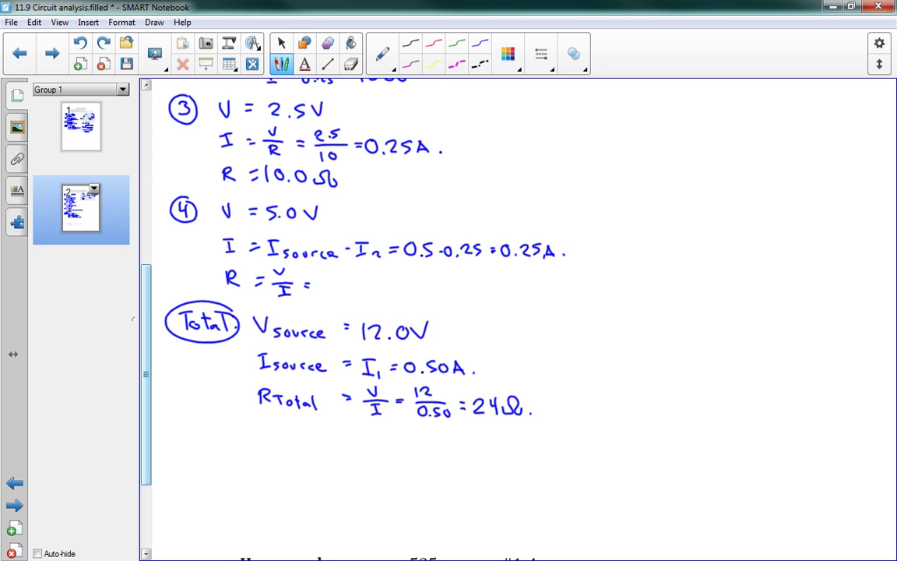
mouse_move(323, 270)
left_mouse_down()
mouse_move(317, 278)
mouse_move(331, 277)
left_mouse_up()
mouse_move(341, 269)
left_mouse_down()
mouse_move(356, 283)
mouse_move(321, 294)
mouse_move(343, 296)
left_mouse_up()
mouse_move(346, 289)
left_mouse_down()
mouse_move(325, 288)
mouse_move(375, 281)
left_mouse_up()
left_click_drag(367, 287, 429, 286)
left_click(435, 287)
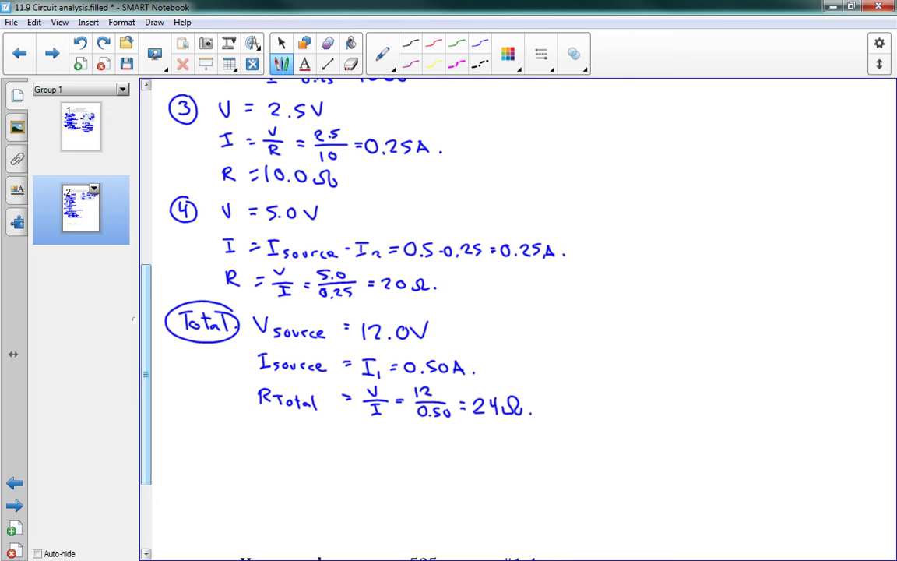
scroll(518, 312, "up", 5)
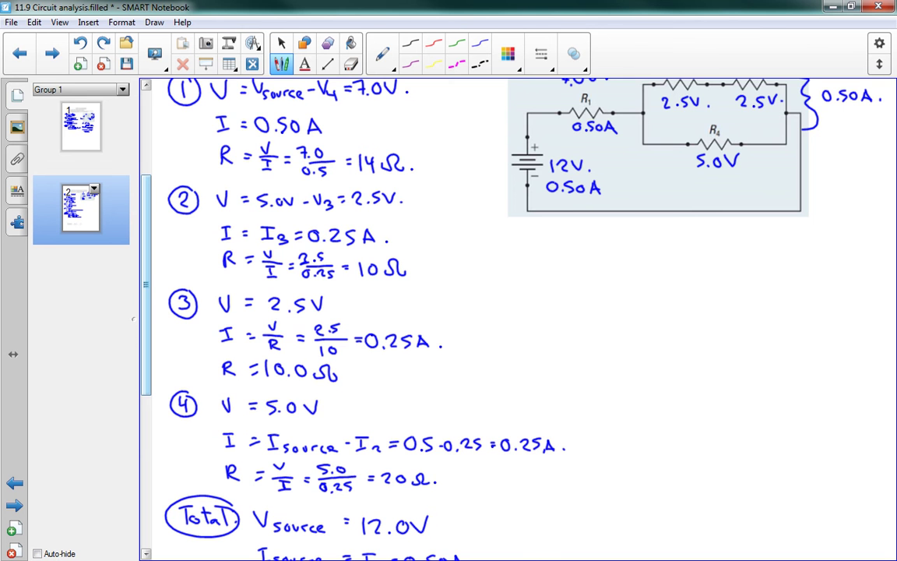
left_click_drag(141, 260, 140, 411)
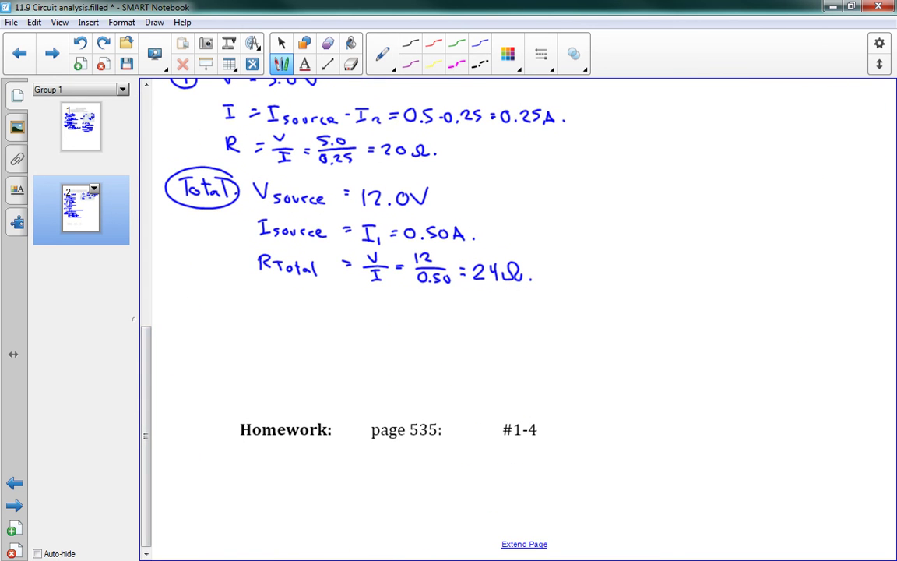